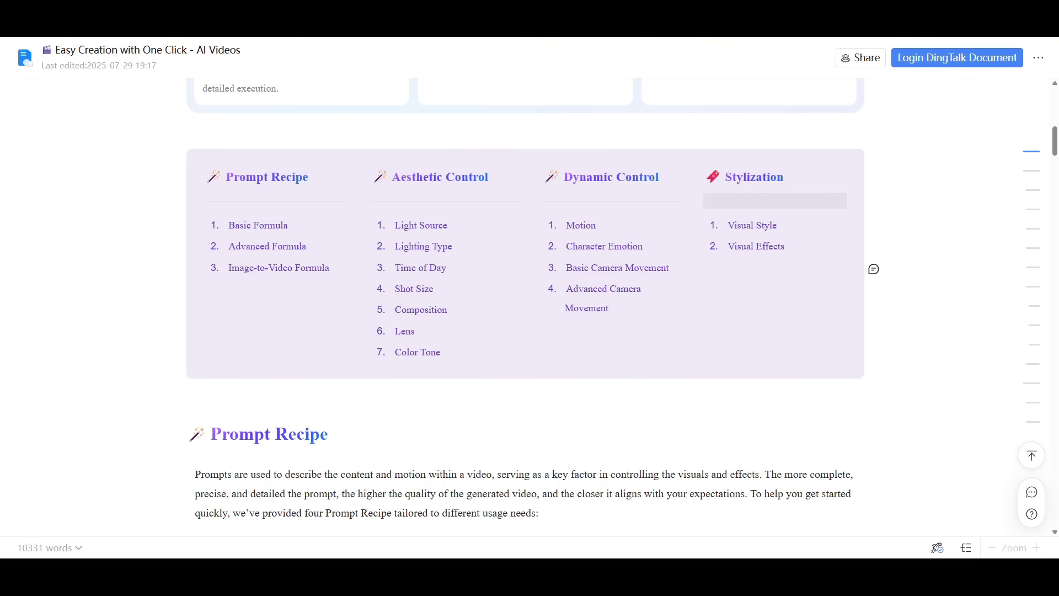
Jump to the guide's Lens section and scroll through the Shot Size example tables
scroll(441, 220, down, 1)
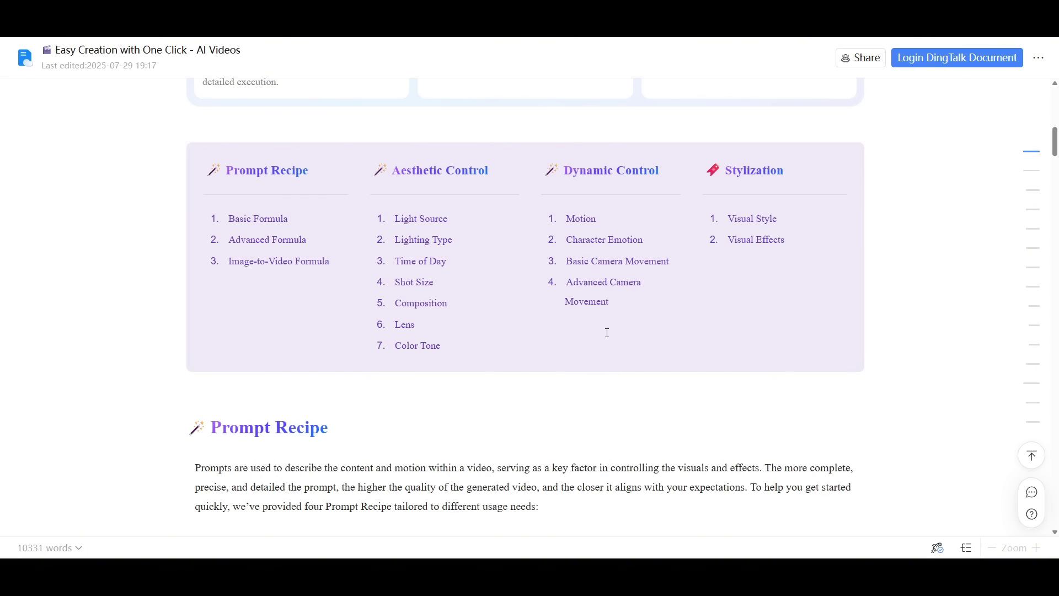
click(412, 325)
scroll(847, 379, down, 1)
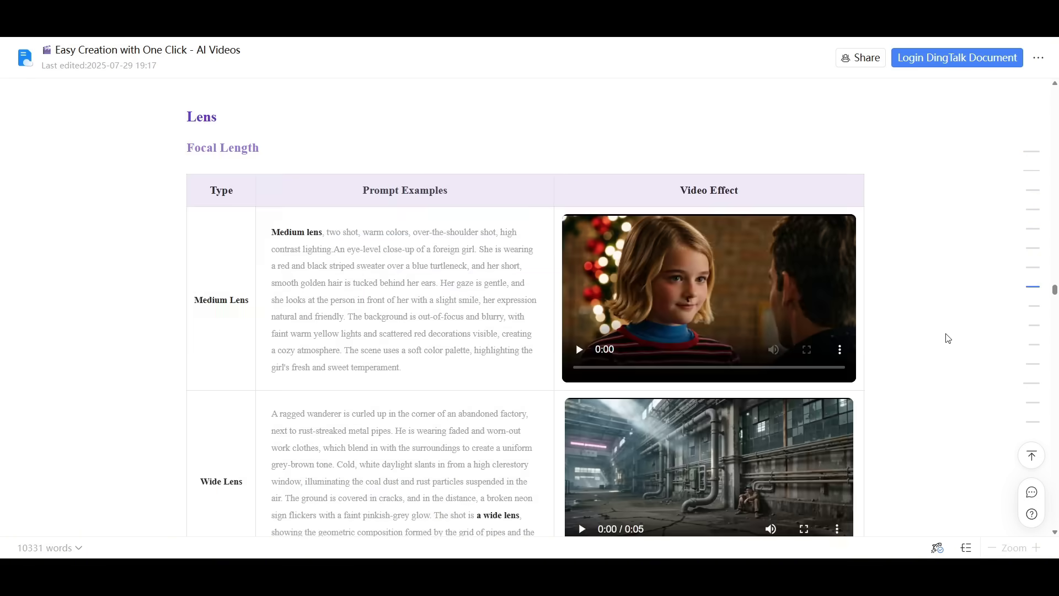
scroll(236, 320, down, 1)
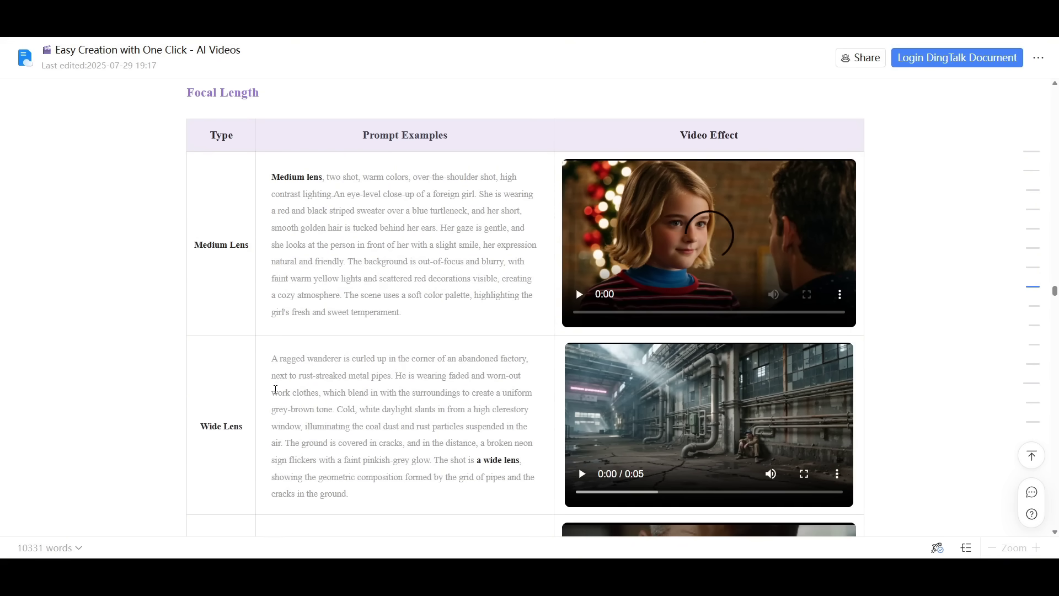
scroll(276, 375, down, 4)
scroll(512, 371, down, 2)
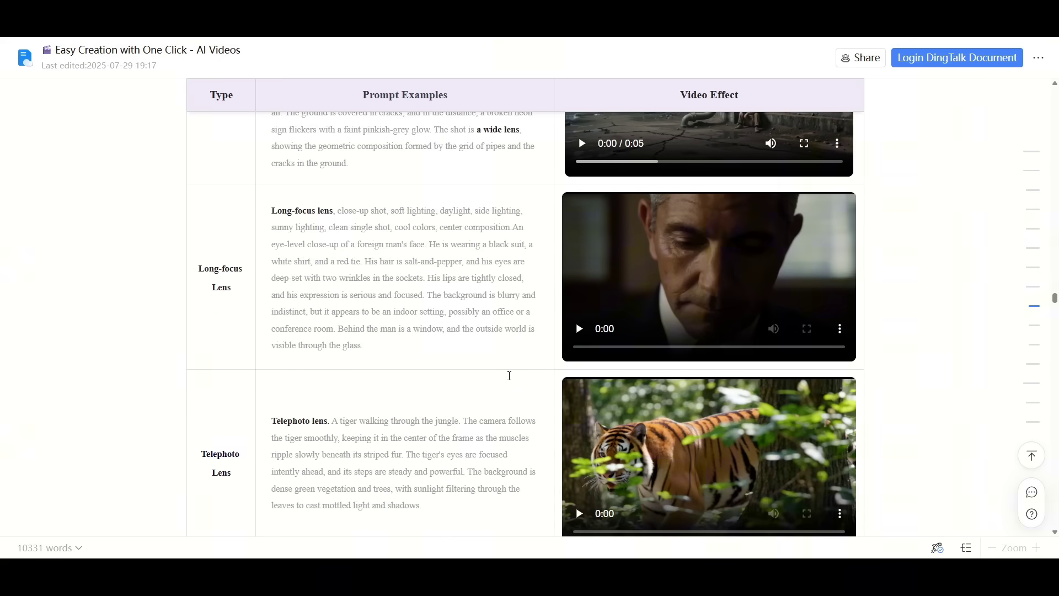
scroll(499, 416, down, 1)
Browse the Character Emotion table with its Sadly and Surprised 5-second clips
scroll(491, 380, up, 15)
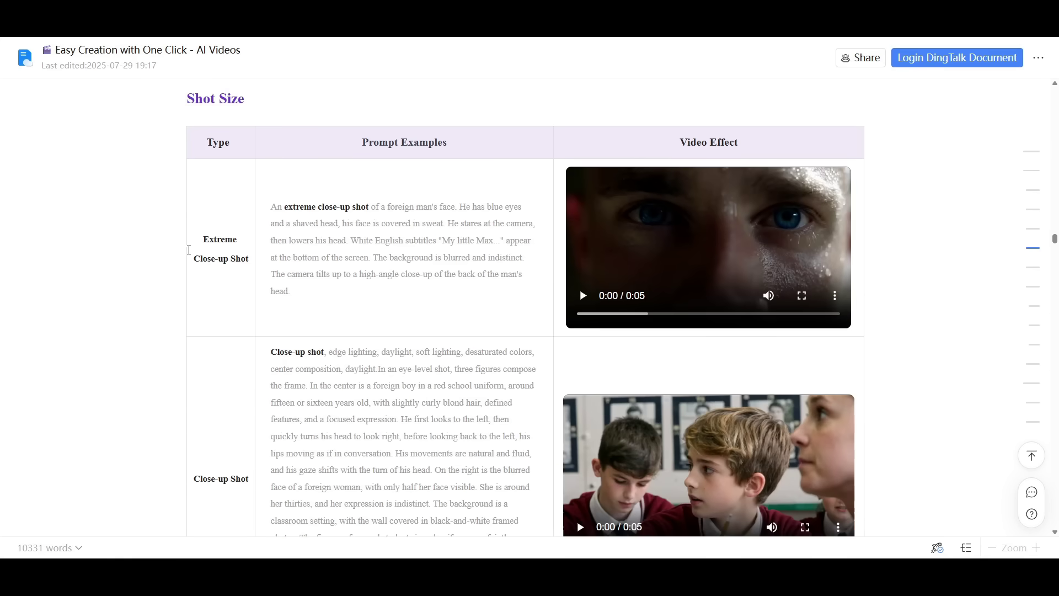
scroll(168, 309, down, 6)
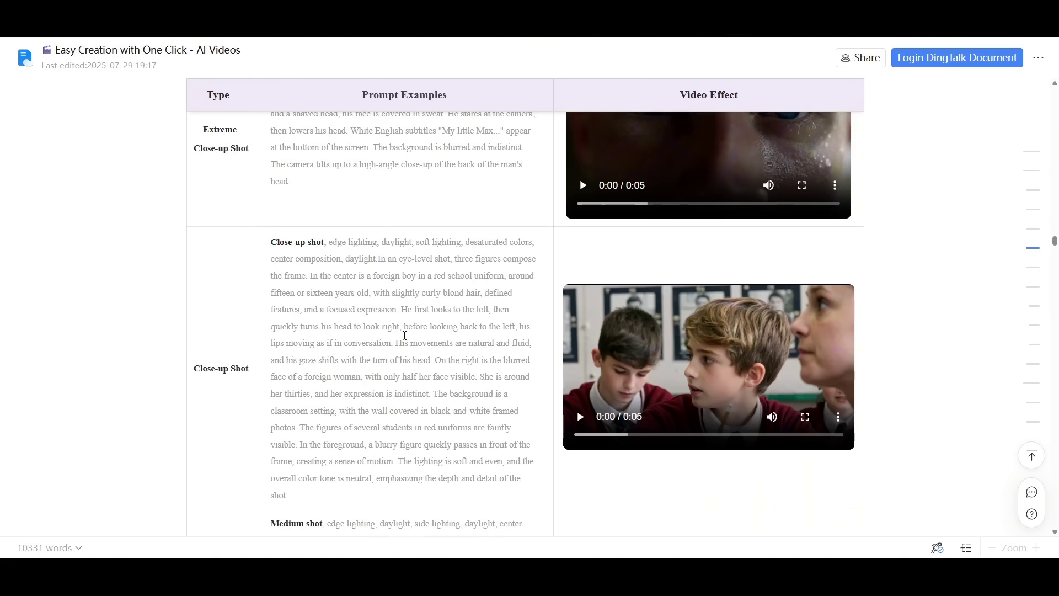
scroll(444, 345, down, 15)
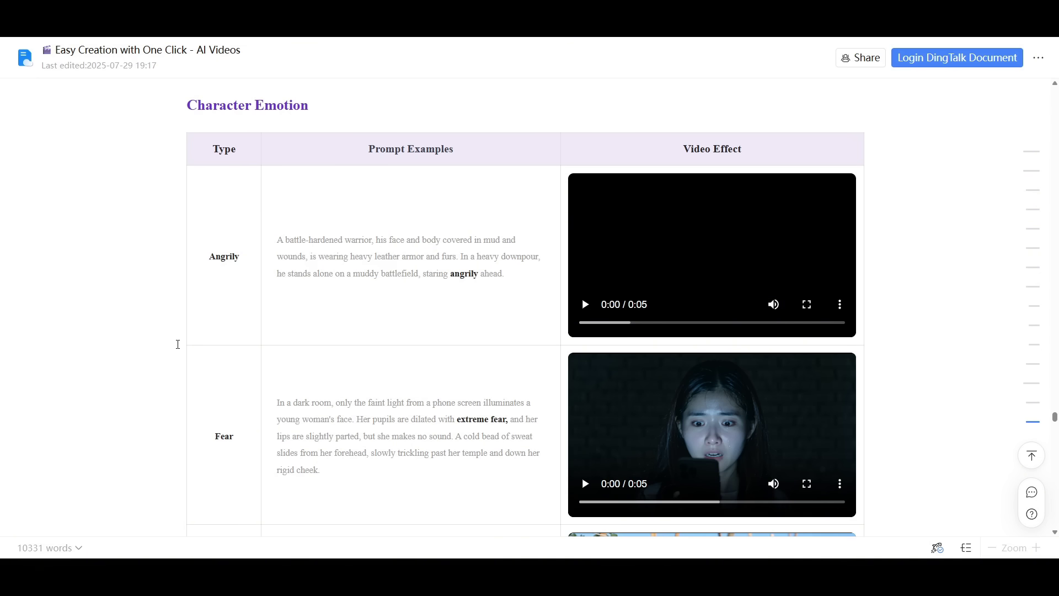
scroll(201, 324, down, 6)
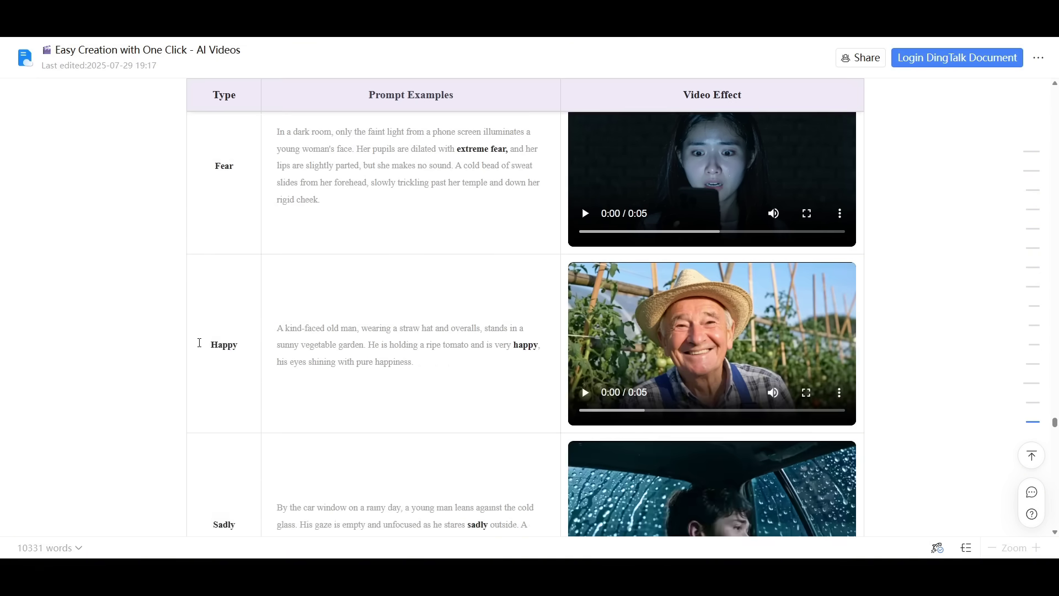
scroll(410, 386, down, 5)
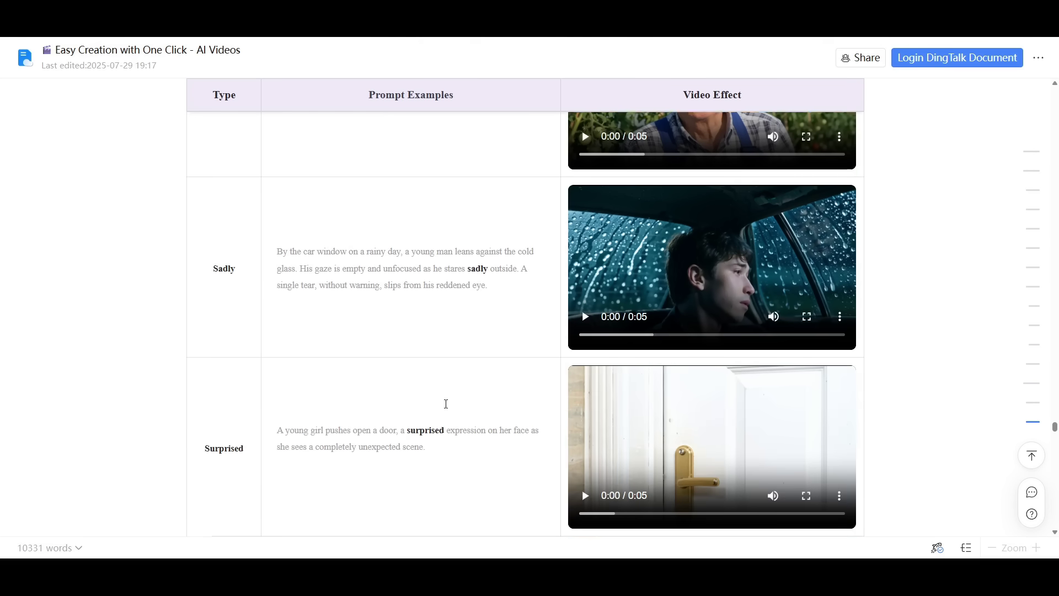
scroll(403, 347, up, 1)
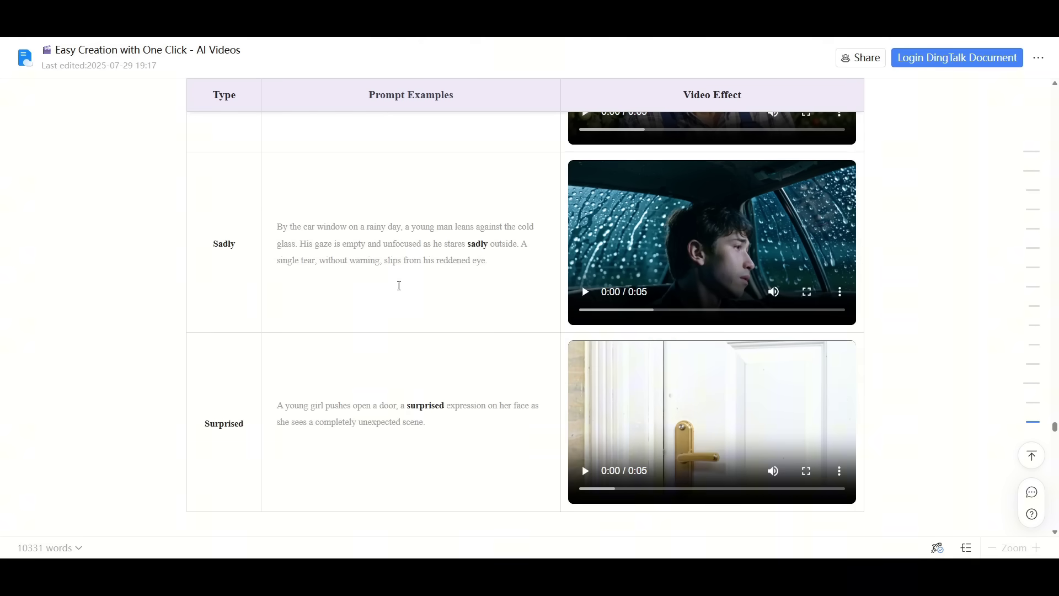
Review the Basic and Advanced Camera Movement tables, ending on the Wan2.2-I2V-A14B-GGUF file list
scroll(411, 321, down, 6)
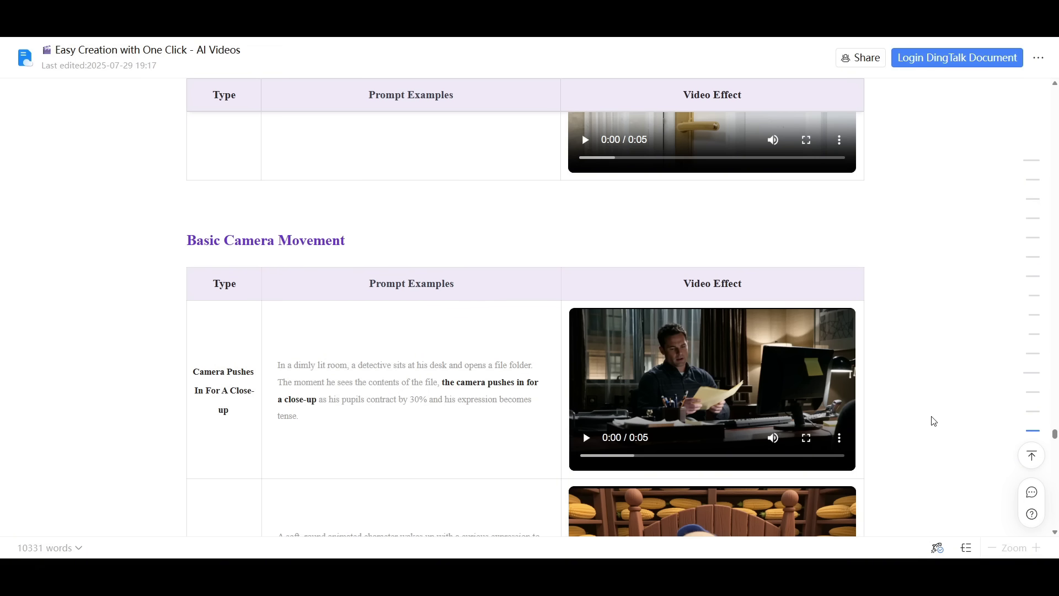
scroll(933, 421, down, 1)
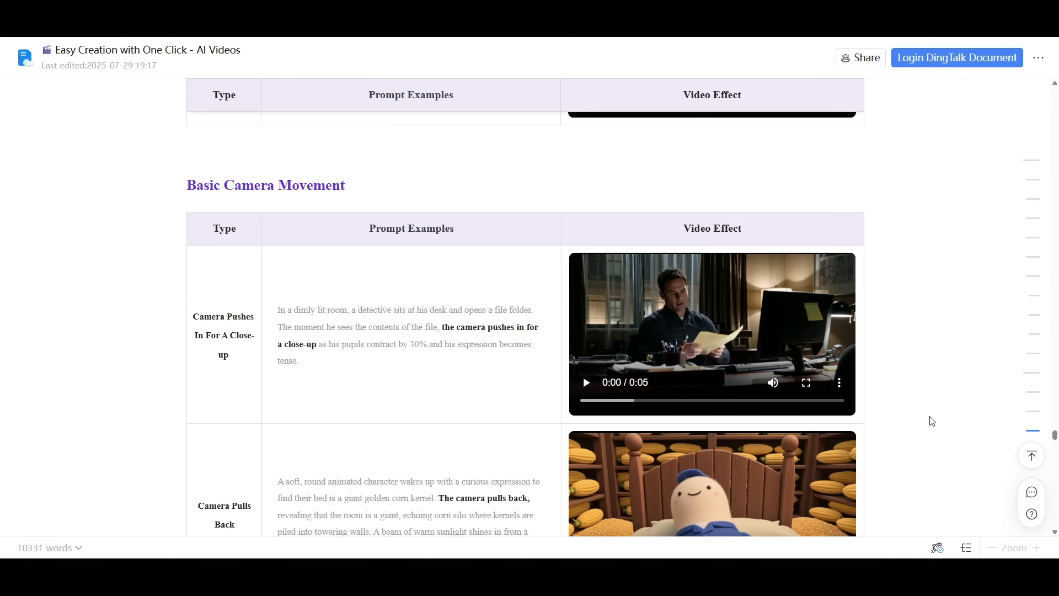
scroll(932, 420, down, 2)
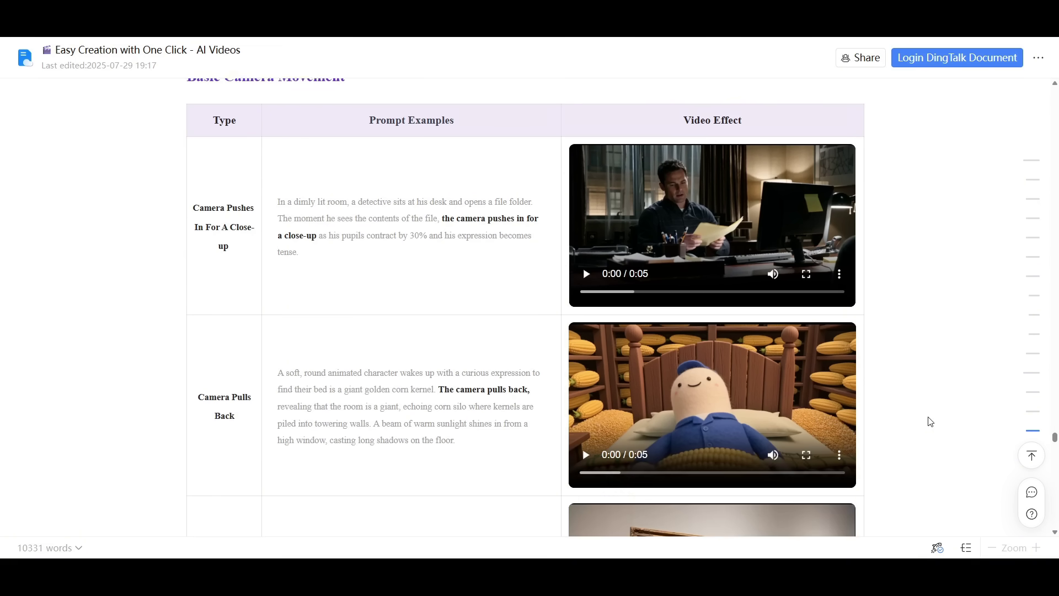
scroll(917, 427, down, 2)
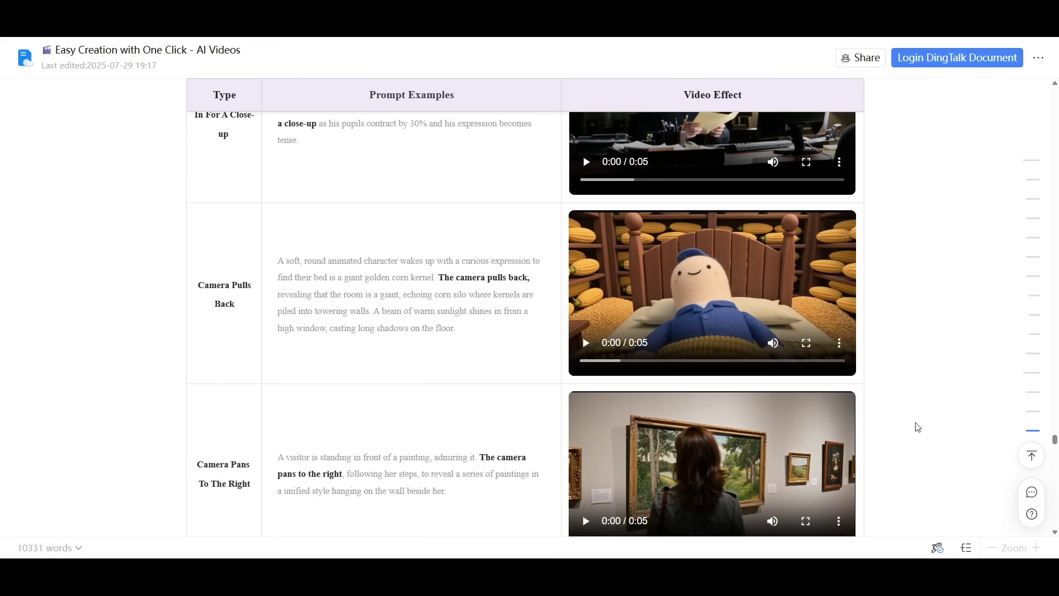
scroll(917, 426, down, 5)
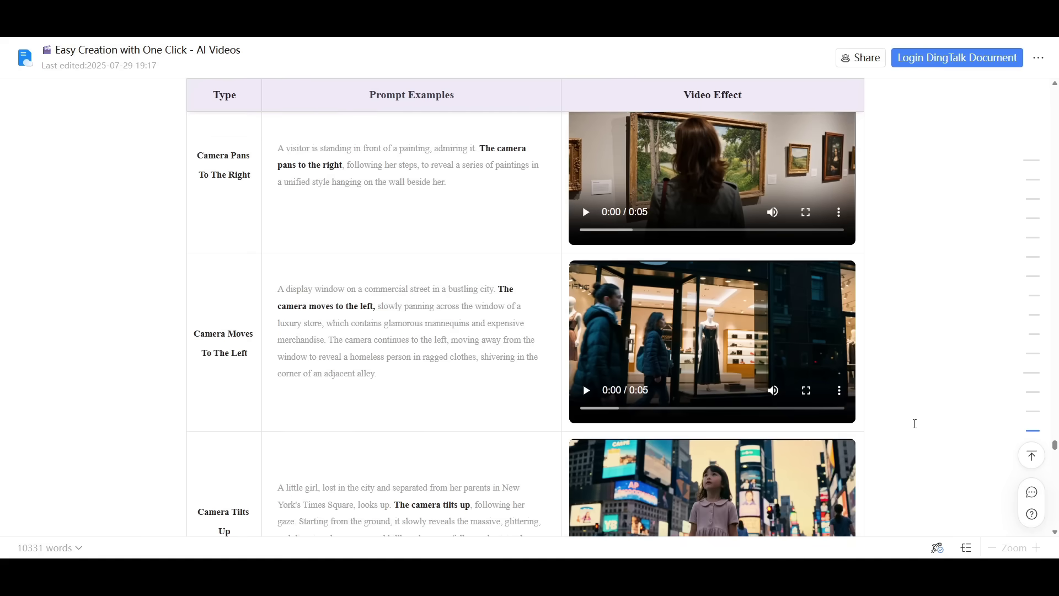
scroll(925, 420, down, 2)
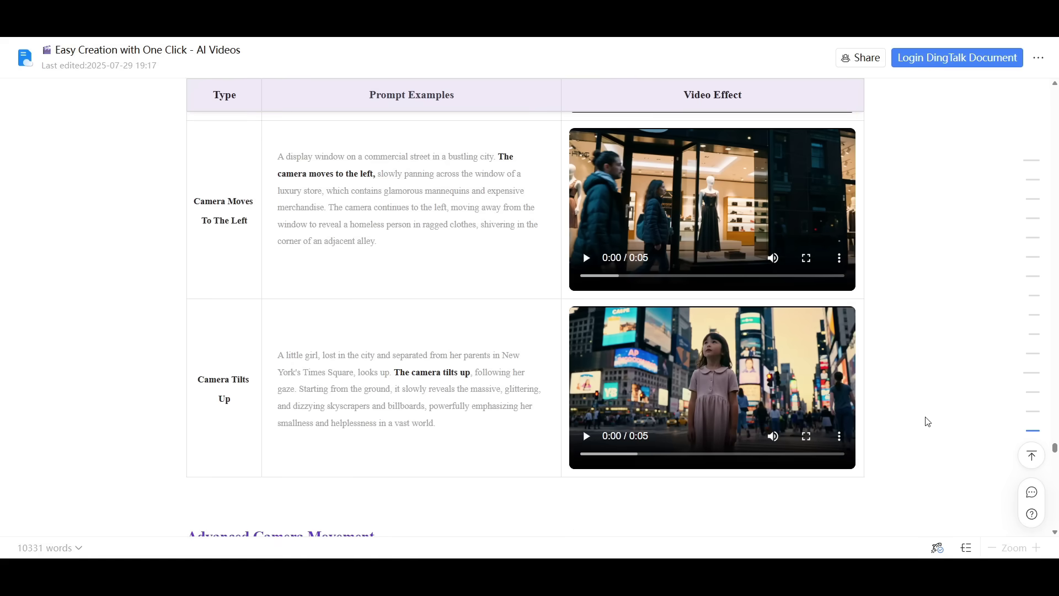
scroll(897, 414, down, 7)
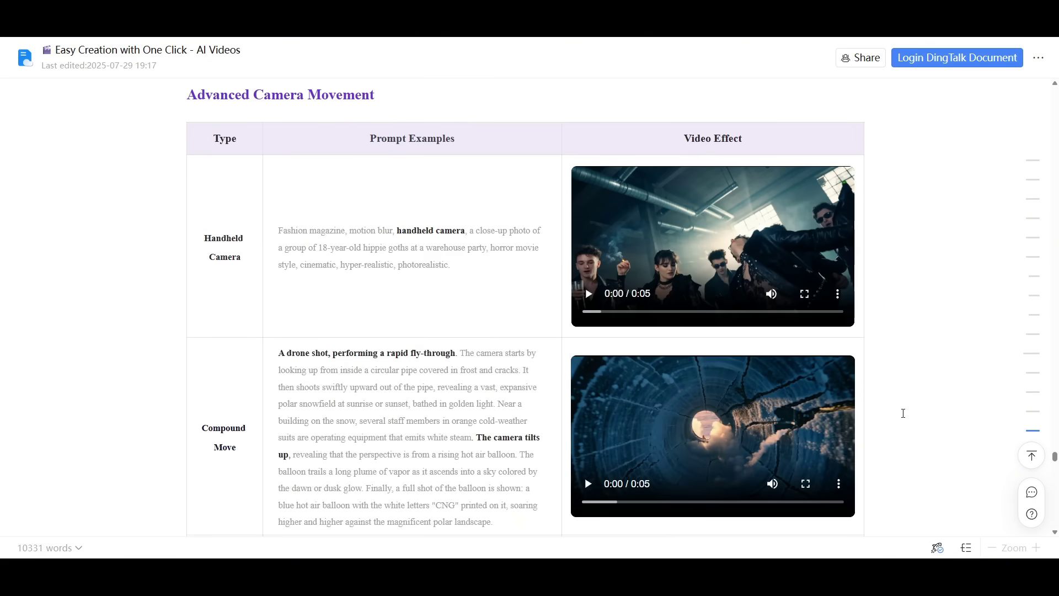
scroll(908, 414, down, 1)
scroll(848, 331, down, 5)
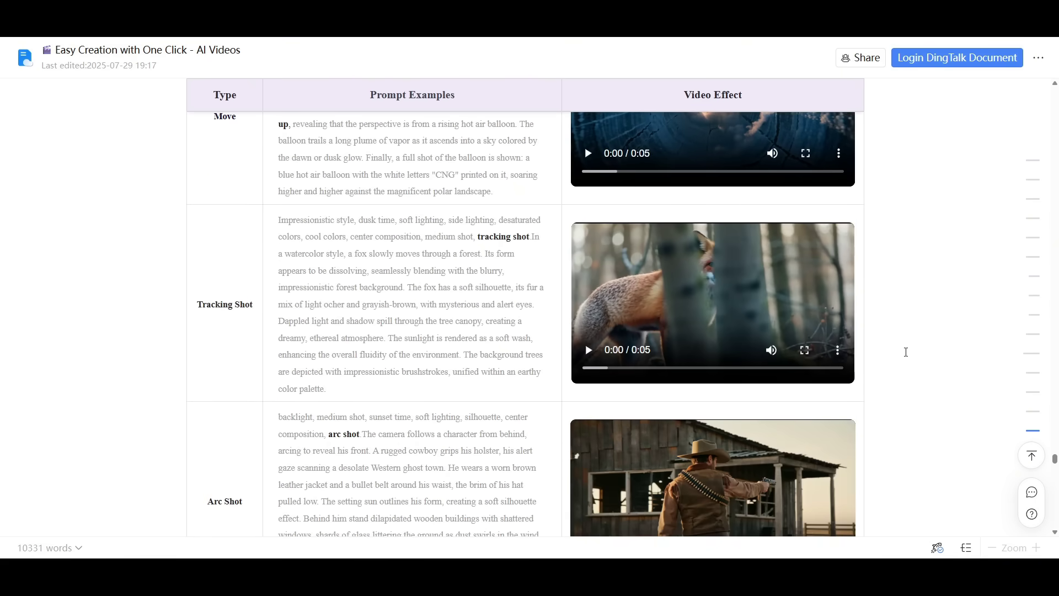
scroll(911, 353, down, 2)
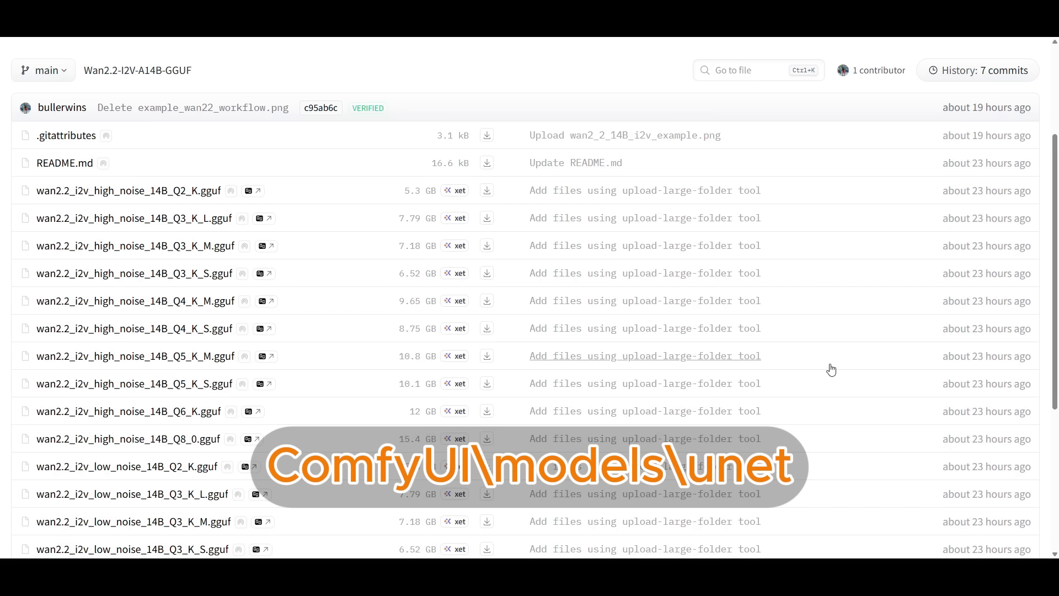
scroll(838, 370, up, 1)
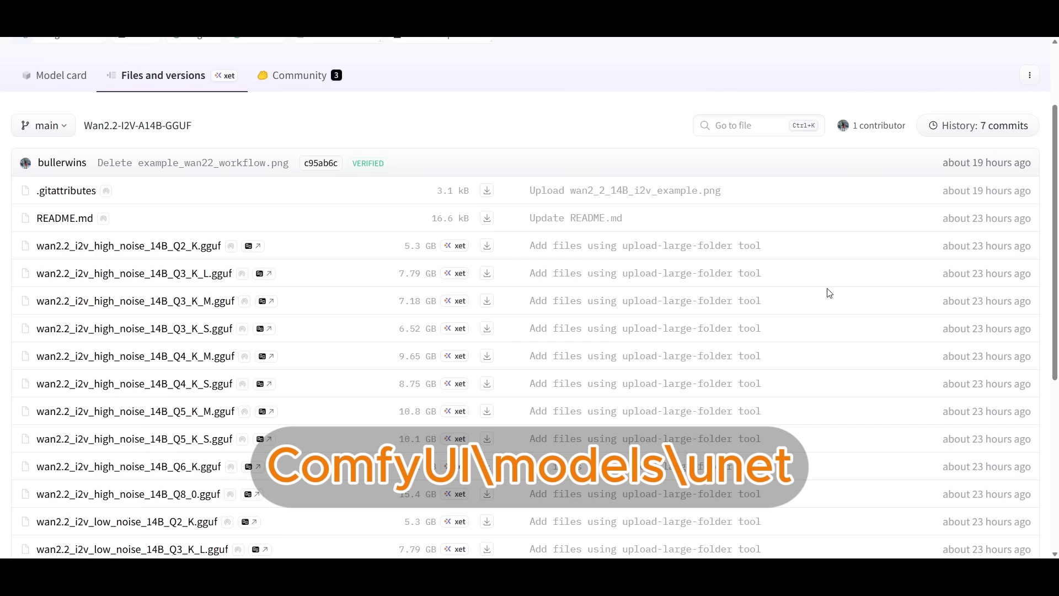
scroll(828, 292, down, 1)
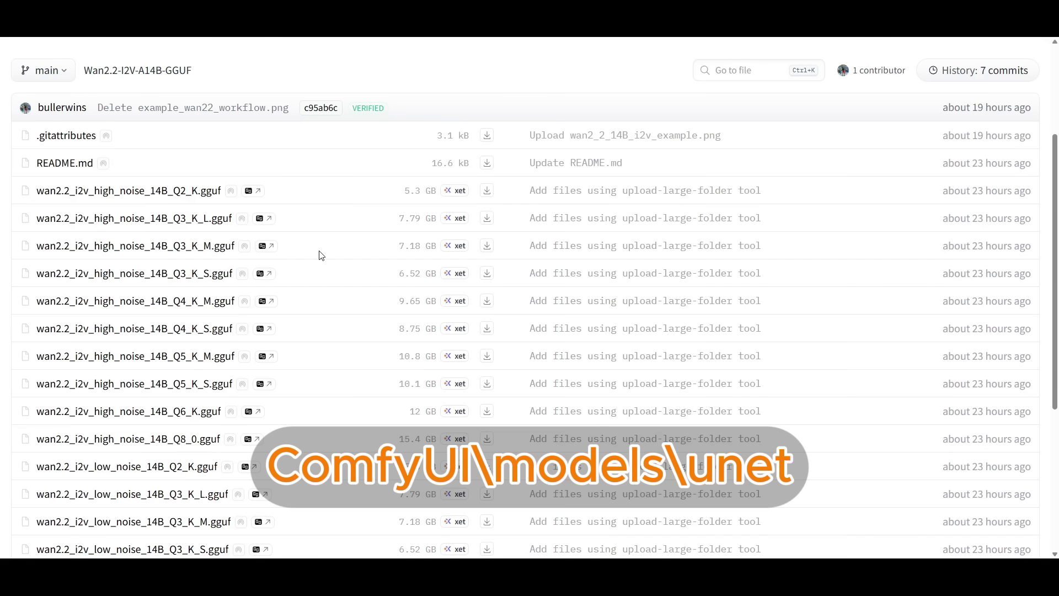
scroll(343, 256, down, 1)
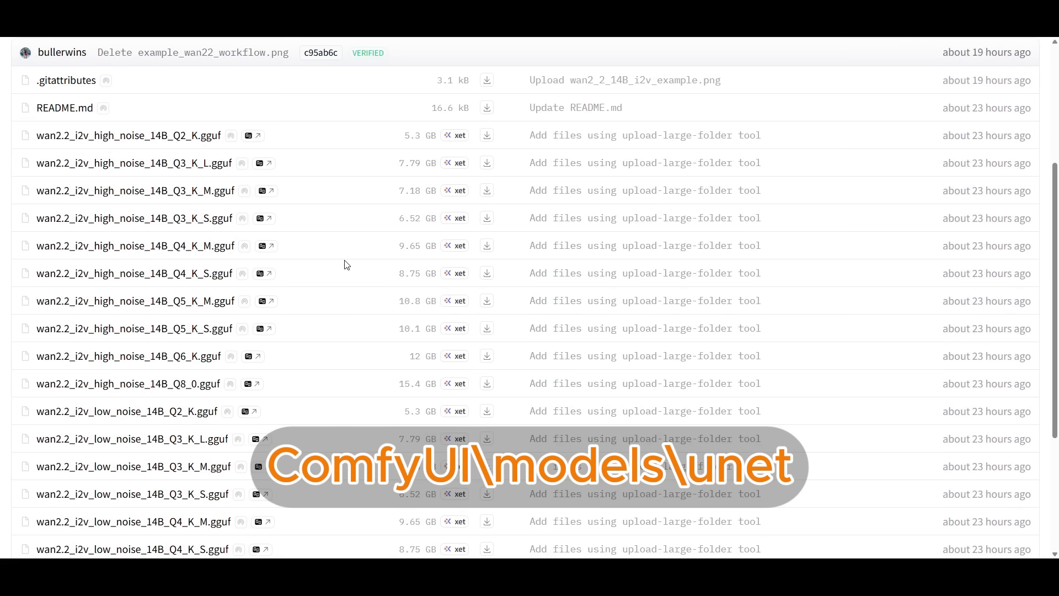
scroll(346, 264, down, 1)
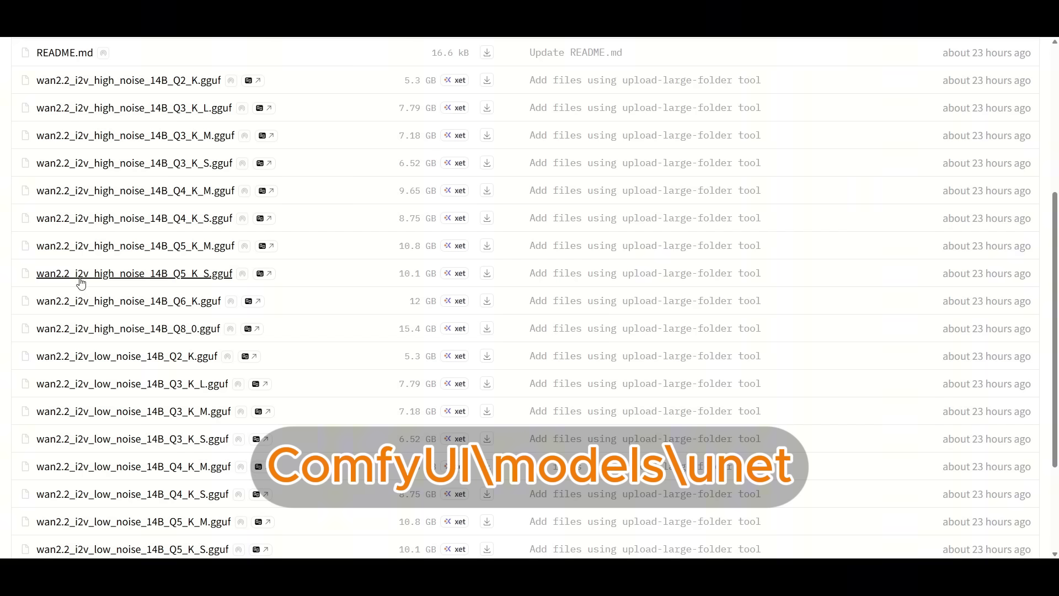
scroll(338, 319, down, 1)
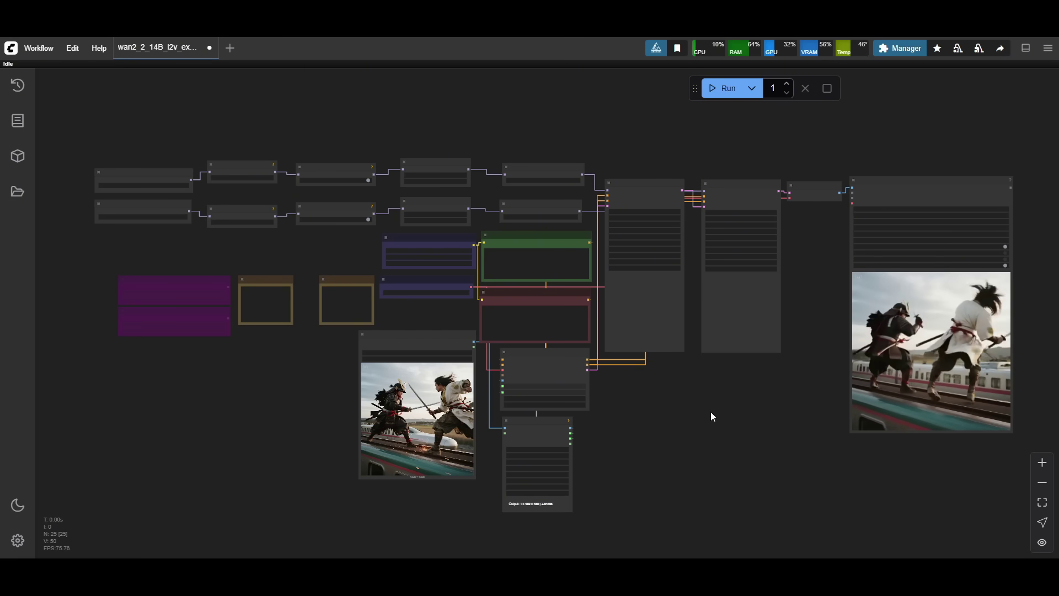
Open the ComfyUI Manager V3.35 dialog over the wan2_2_14B_i2v workflow
click(899, 48)
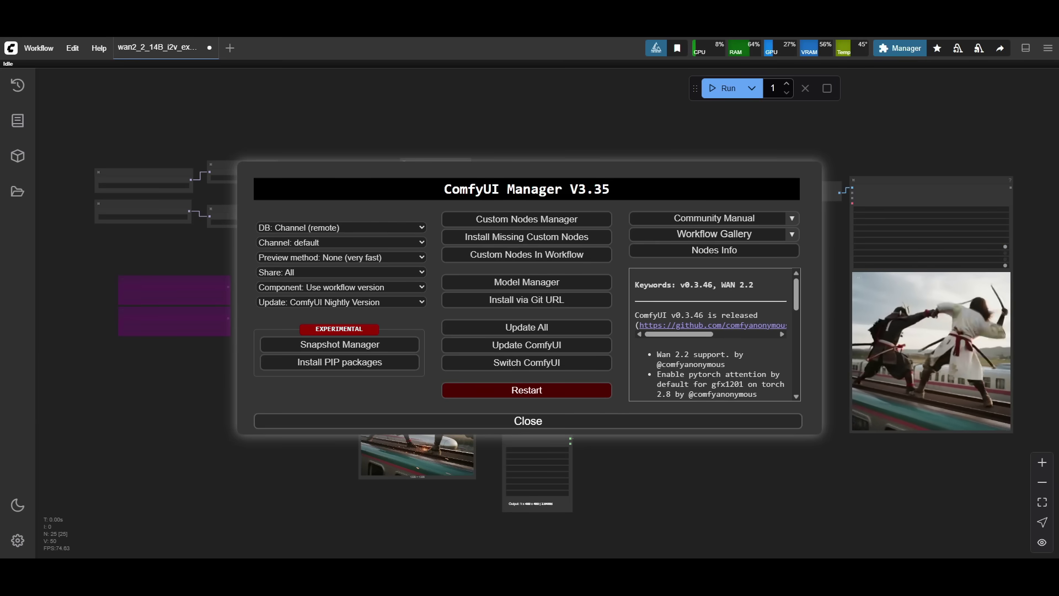
Close the Manager, check the version details under Help > About ComfyUI, then close Settings
click(615, 421)
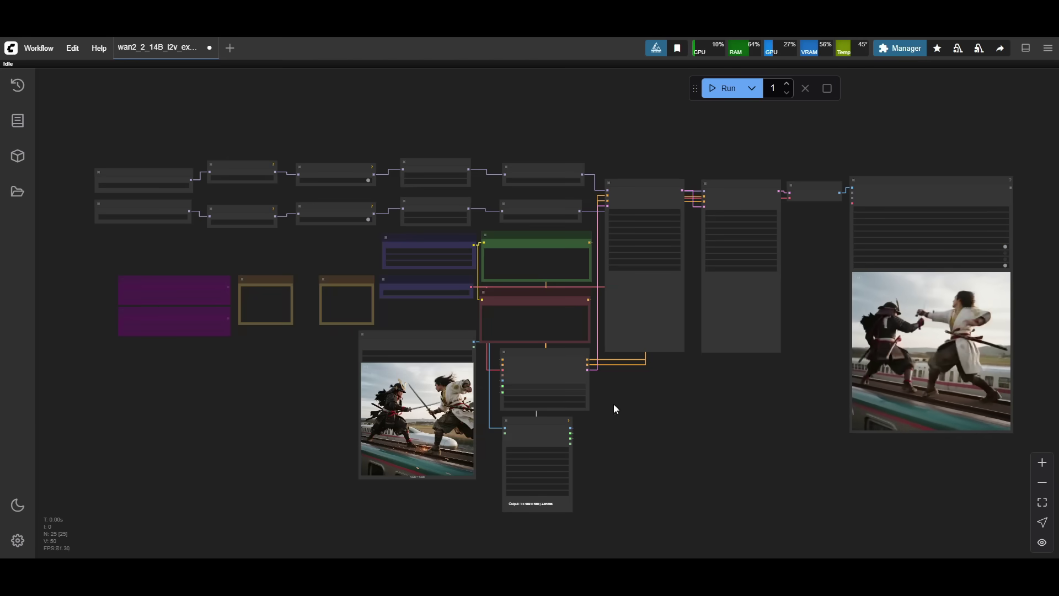
click(98, 51)
click(120, 144)
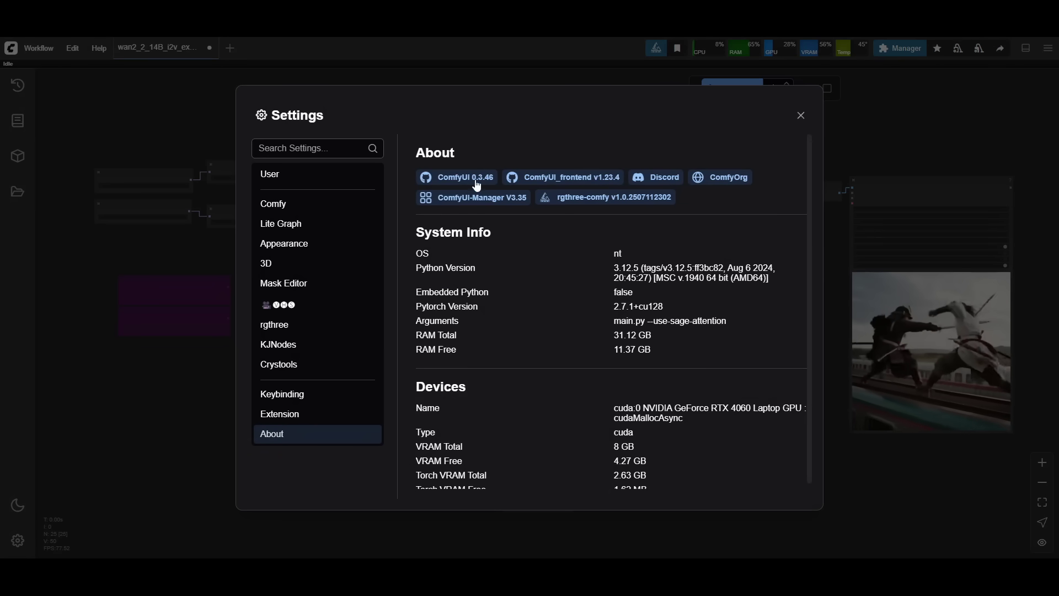
click(228, 120)
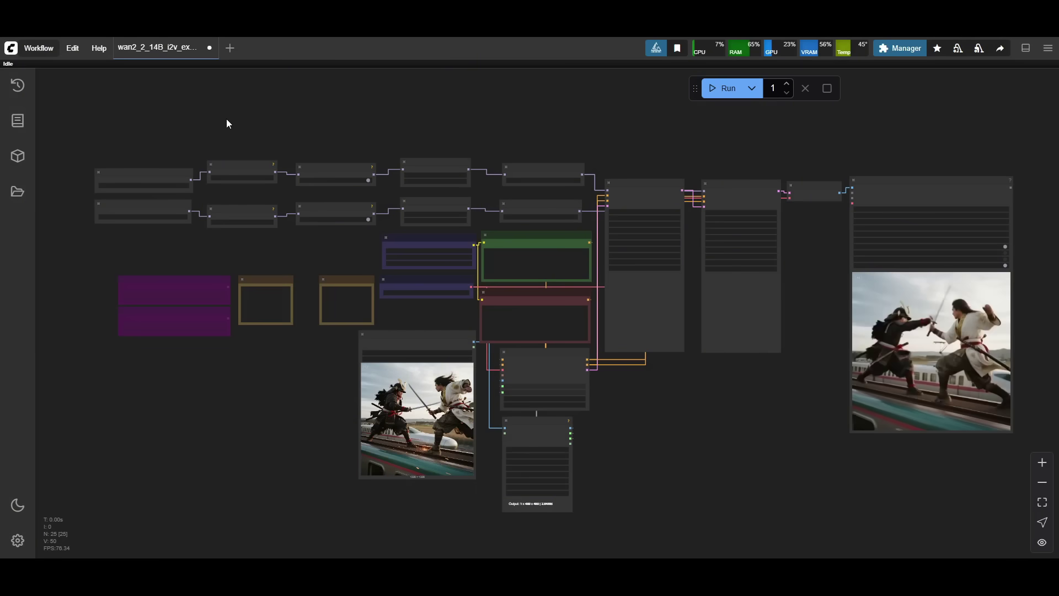
click(44, 51)
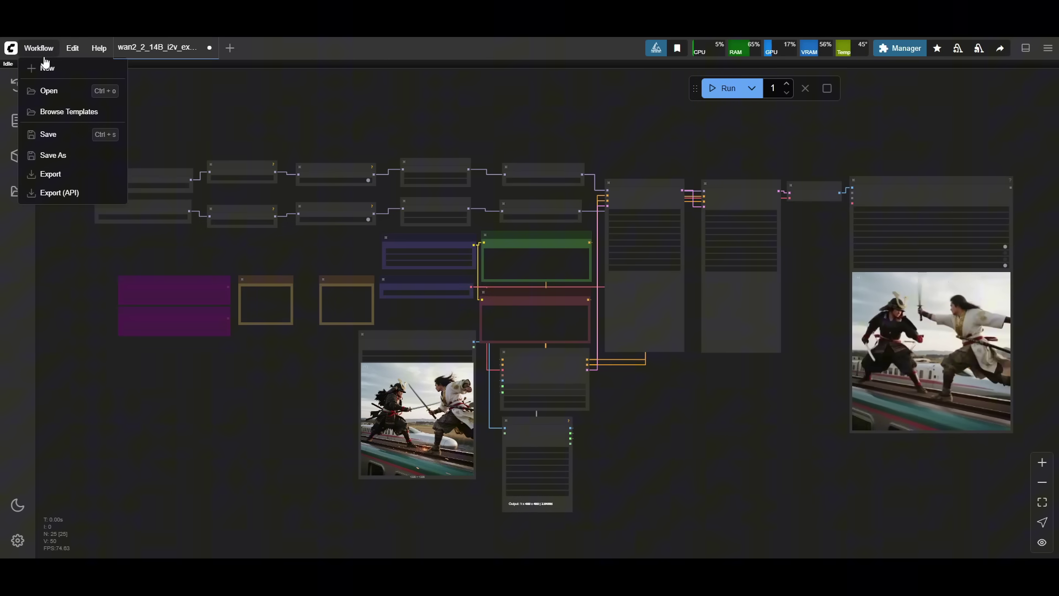
Browse the workflow templates filtered to Video, listing the Wan 2.2 14B templates
click(59, 117)
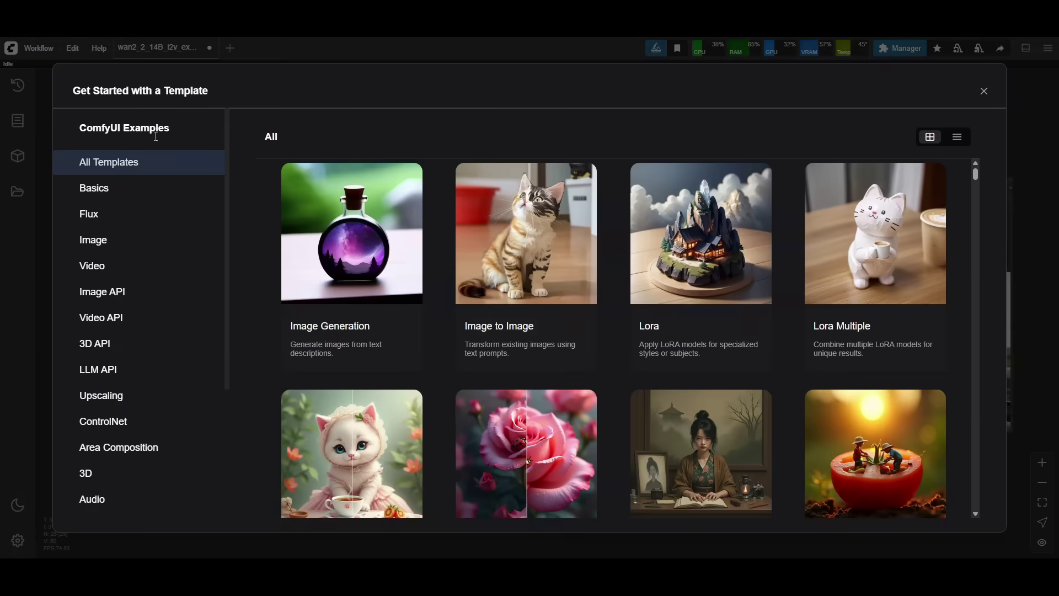
click(126, 270)
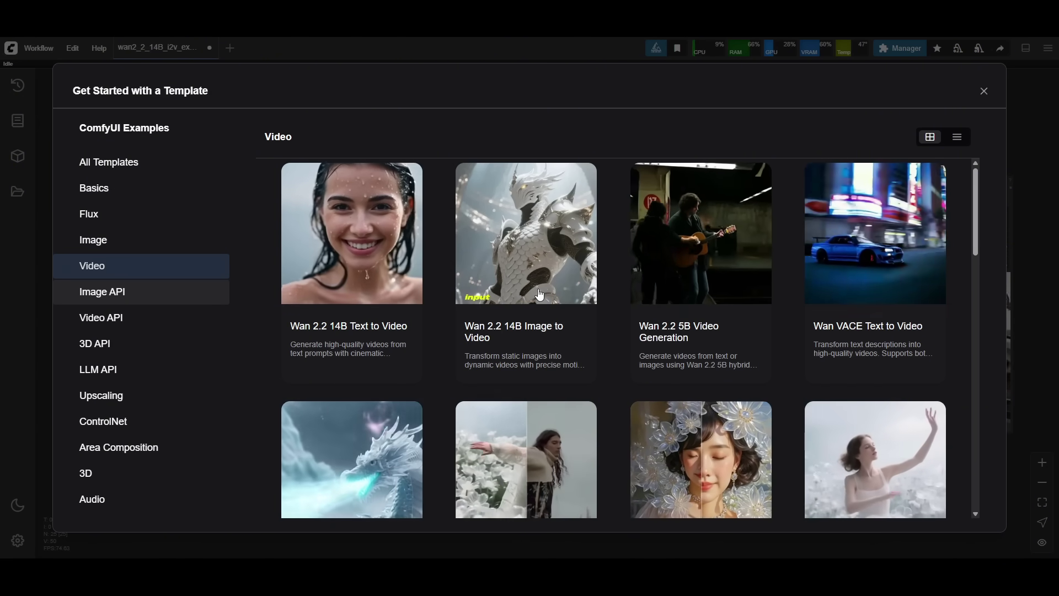
key(Escape)
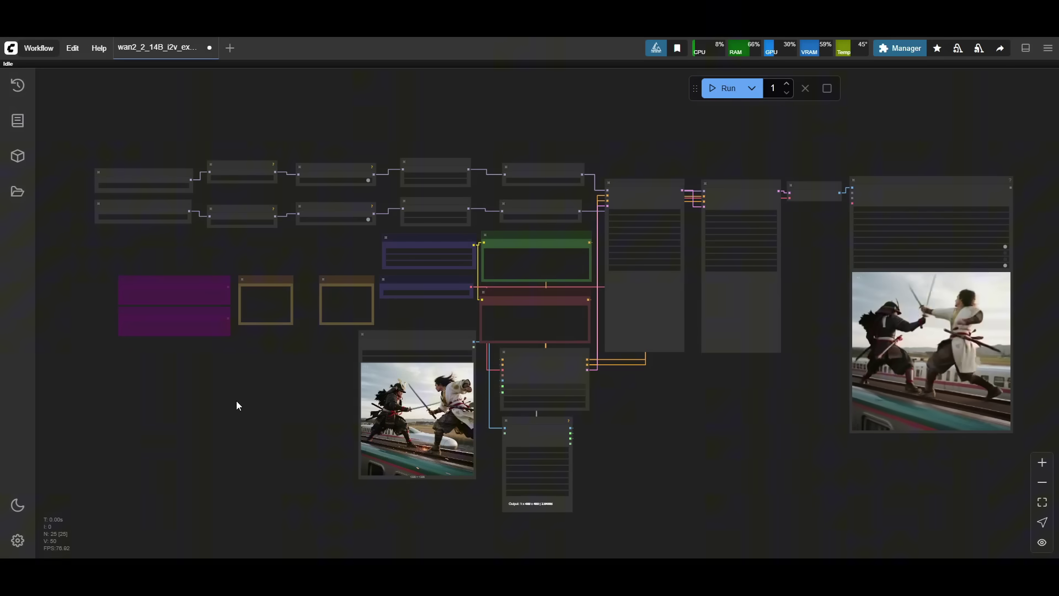
scroll(429, 335, up, 5)
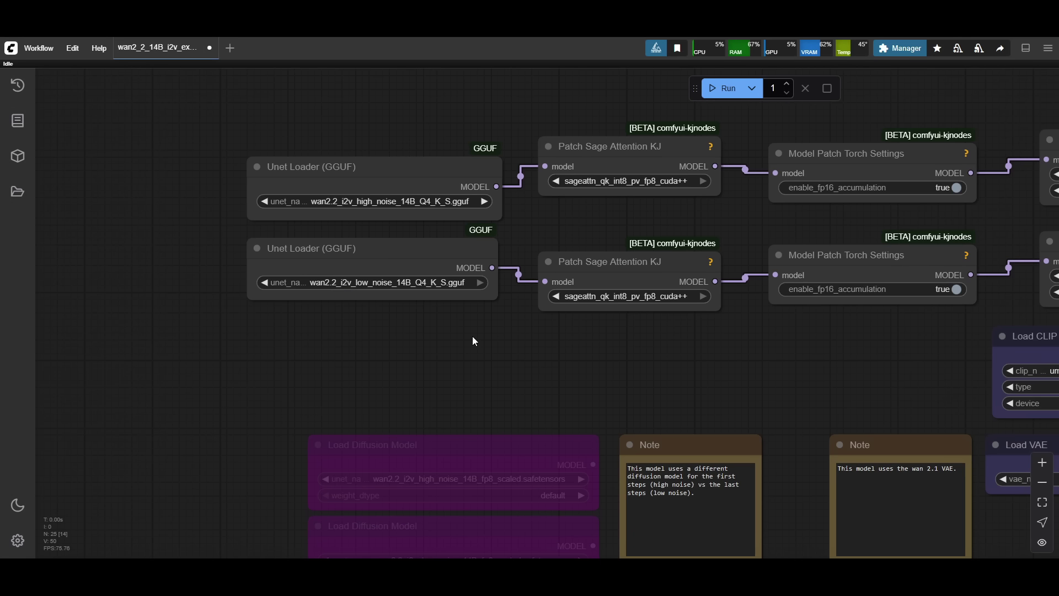
drag(473, 337, 419, 347)
scroll(422, 348, down, 5)
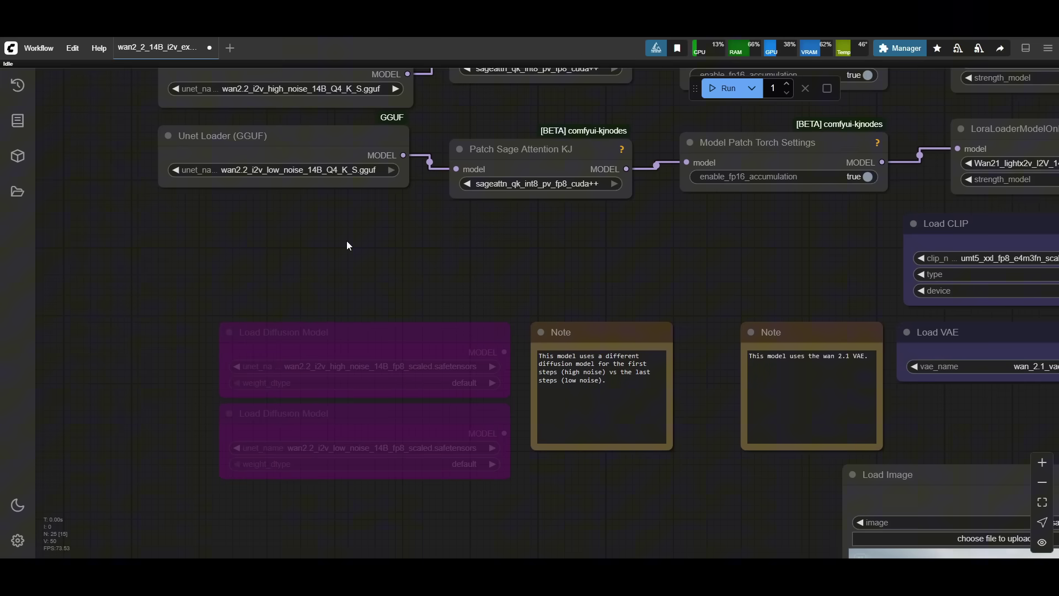
drag(347, 246, 368, 409)
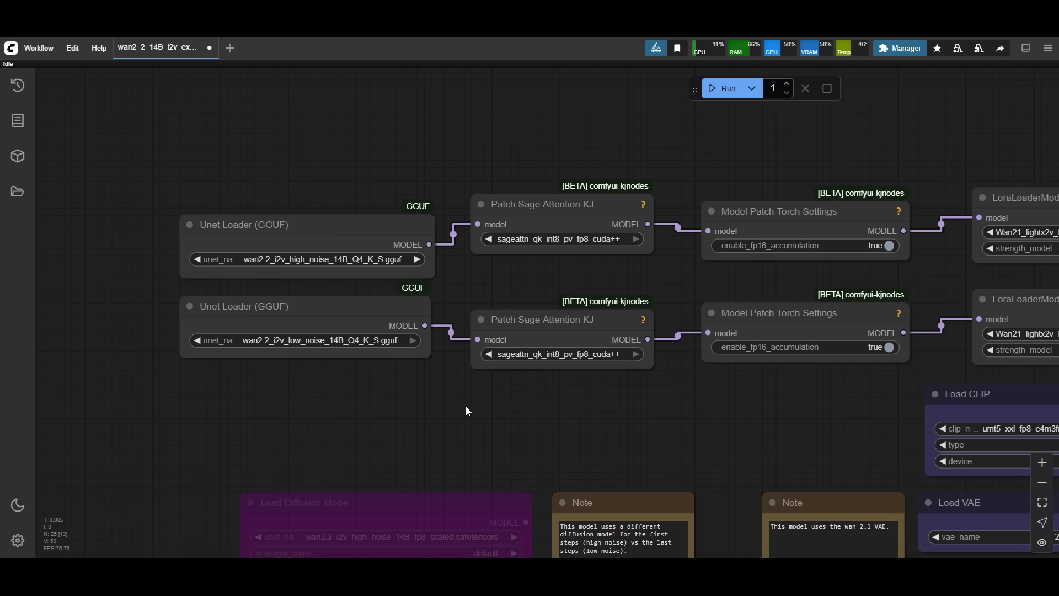
drag(487, 396, 373, 383)
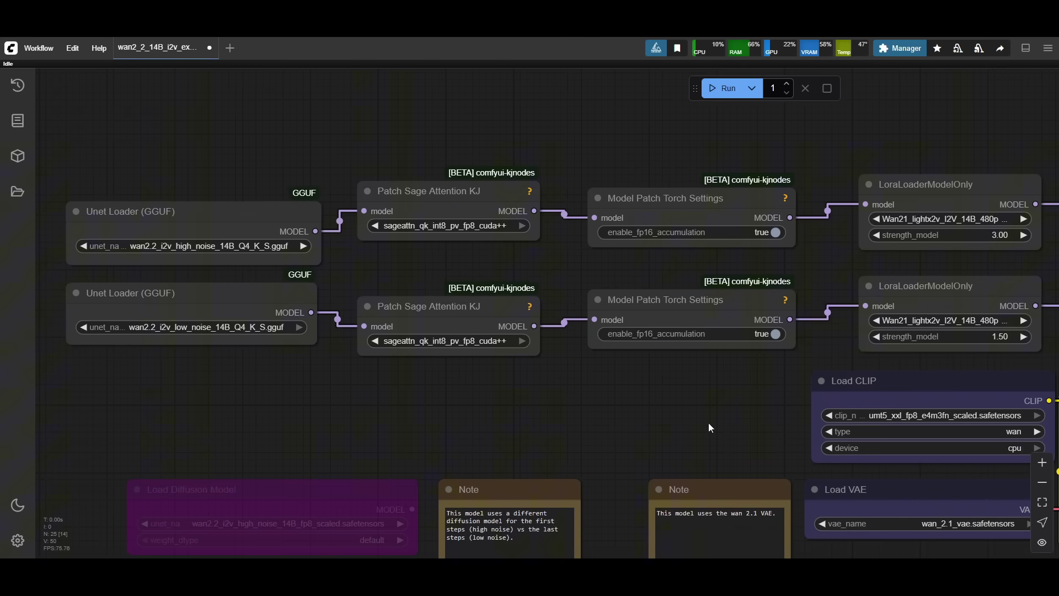
drag(617, 393, 588, 395)
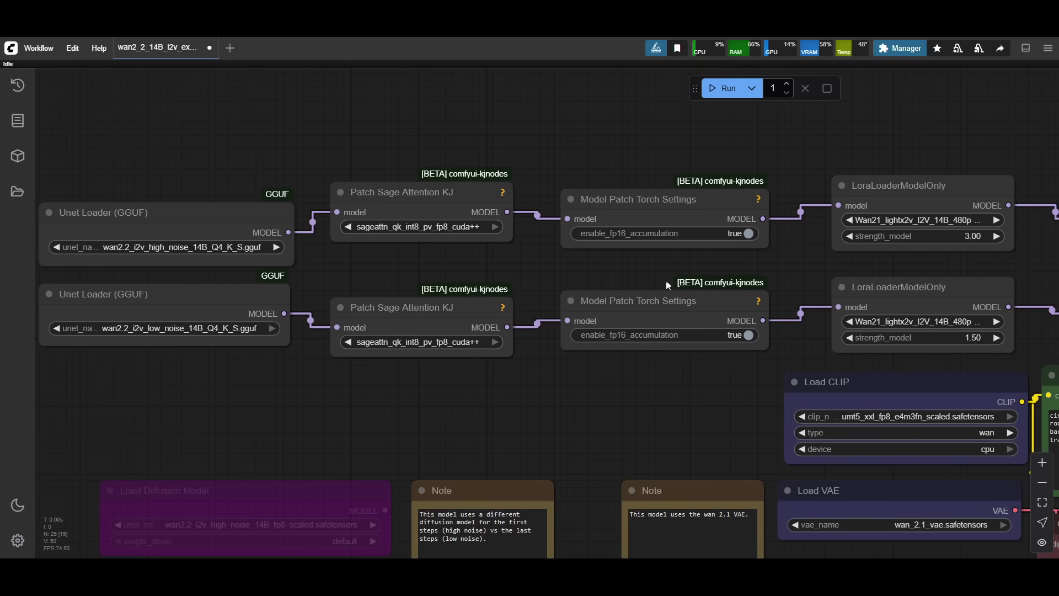
click(442, 200)
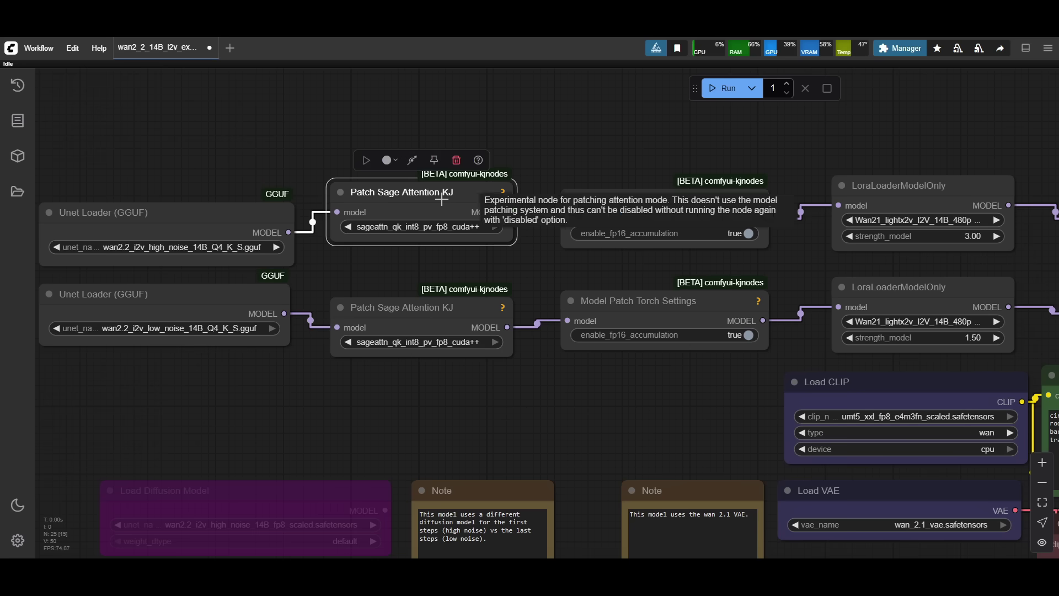
click(412, 160)
click(434, 308)
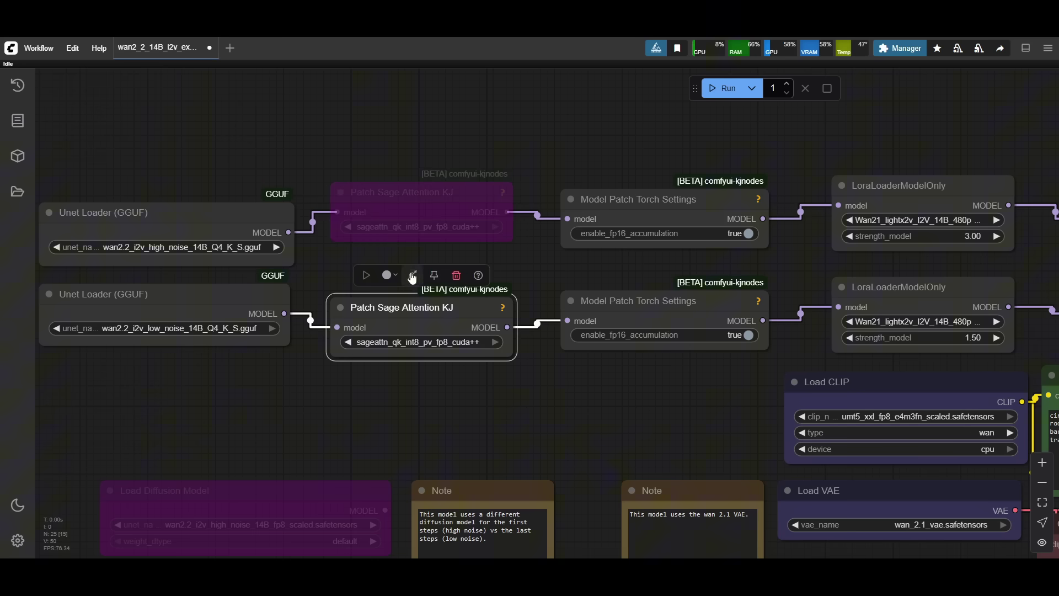
click(412, 275)
click(653, 303)
click(656, 269)
click(658, 201)
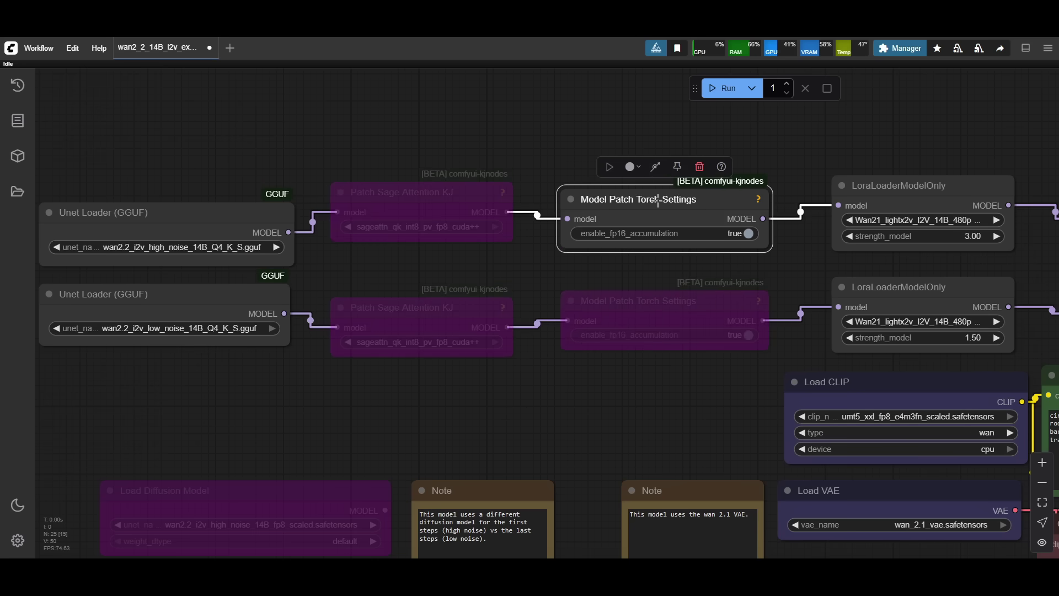
click(656, 166)
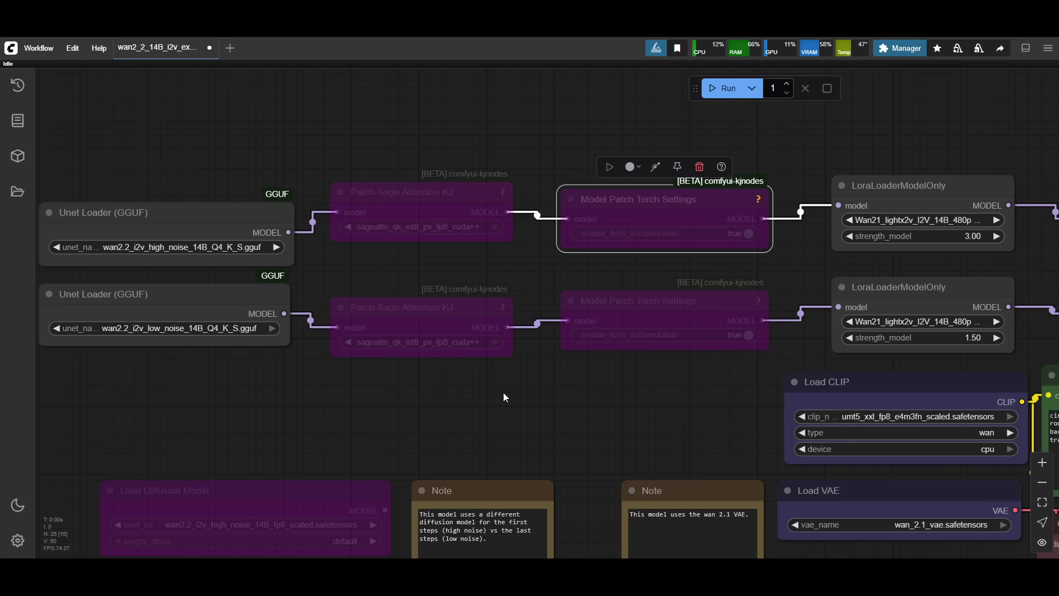
click(635, 302)
drag(738, 375, 253, 396)
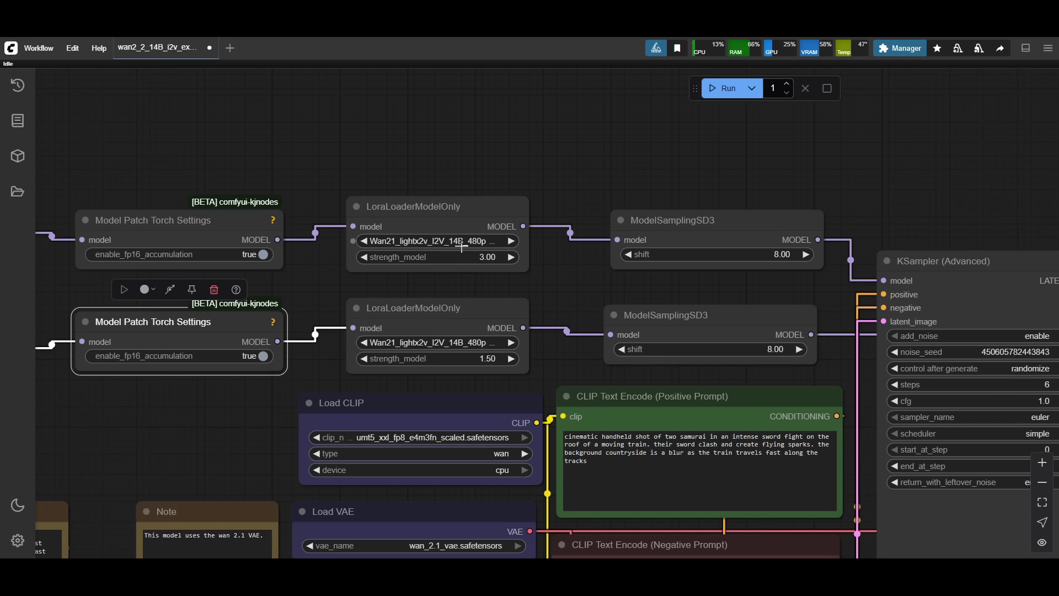
click(431, 205)
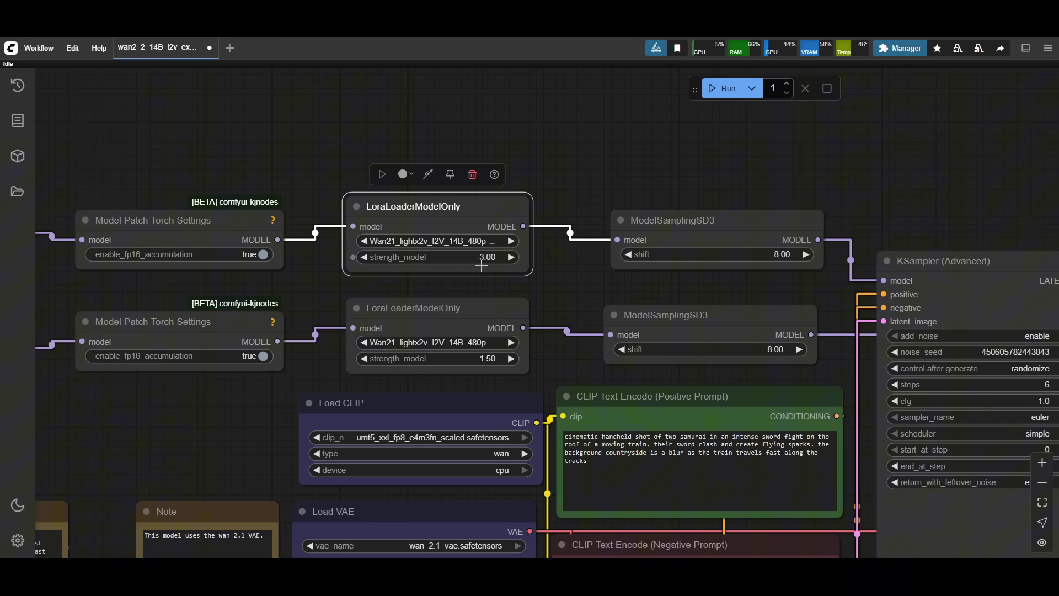
click(434, 308)
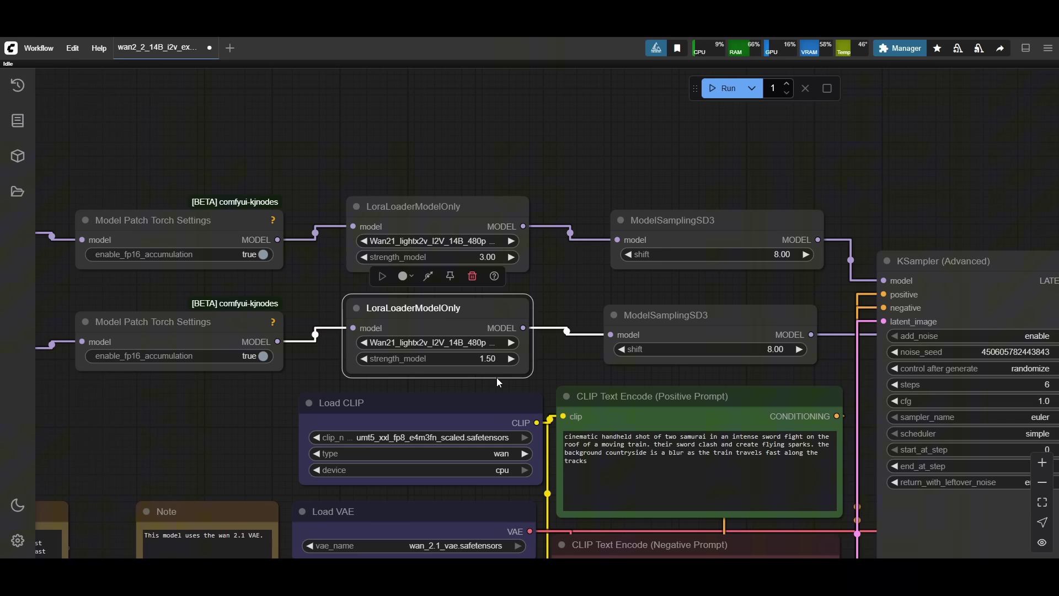
click(568, 287)
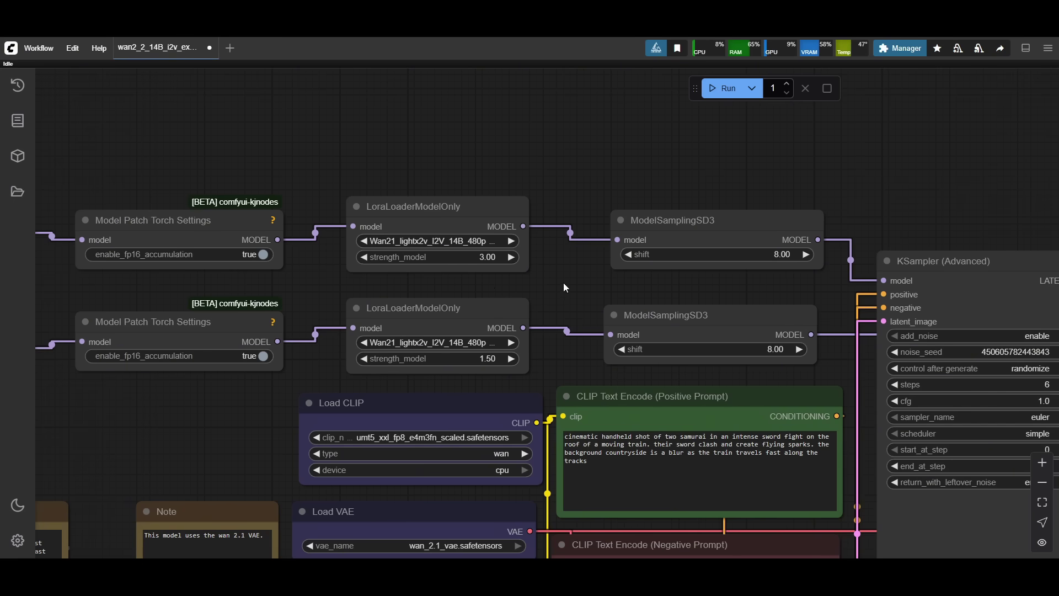
scroll(564, 287, right, 5)
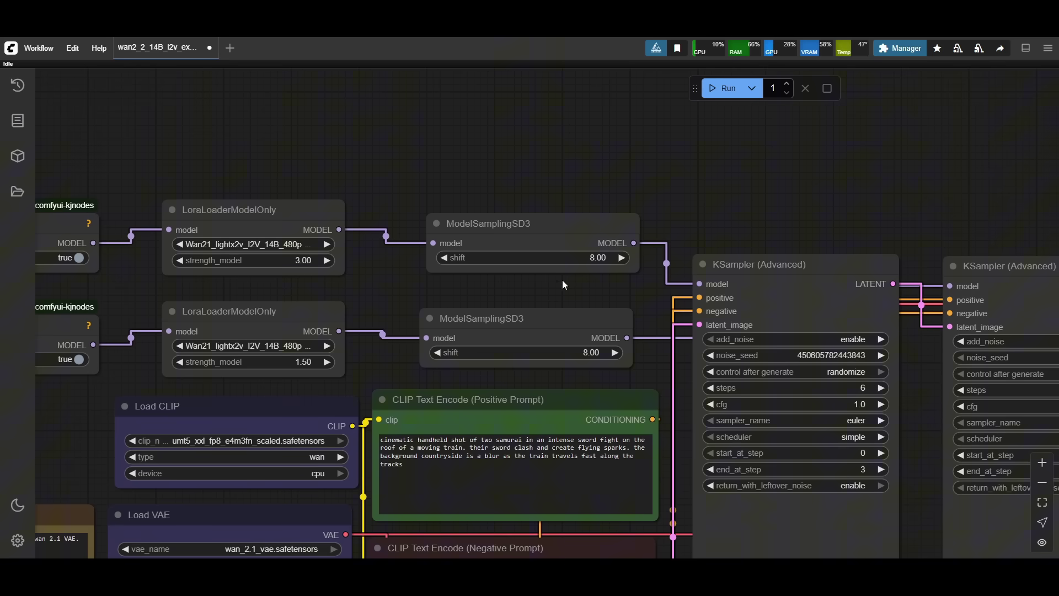
drag(613, 293, 441, 254)
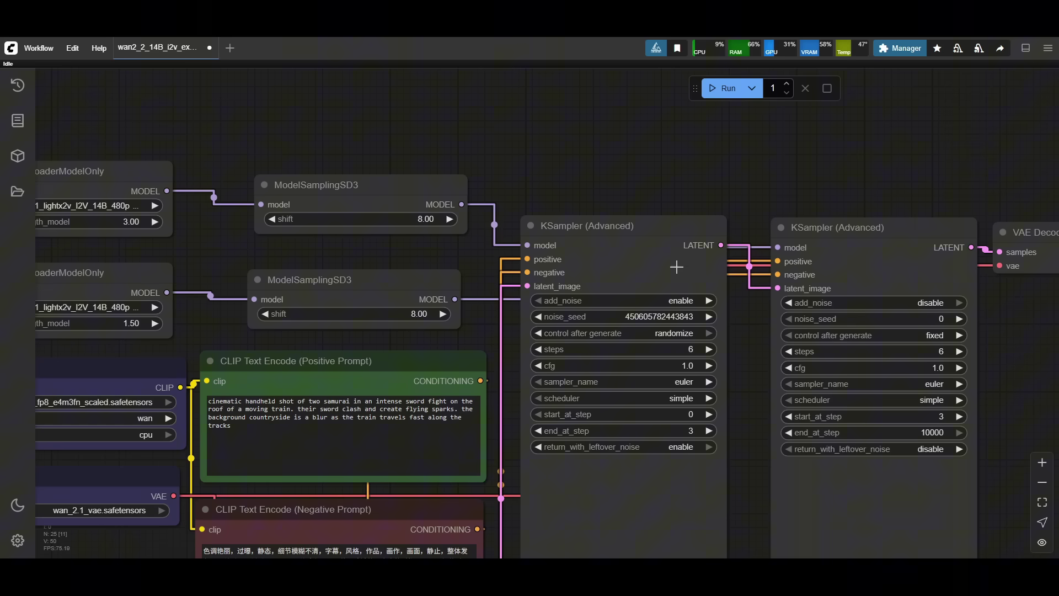
mouse_move(421, 180)
mouse_down()
mouse_move(421, 167)
mouse_move(414, 188)
mouse_up()
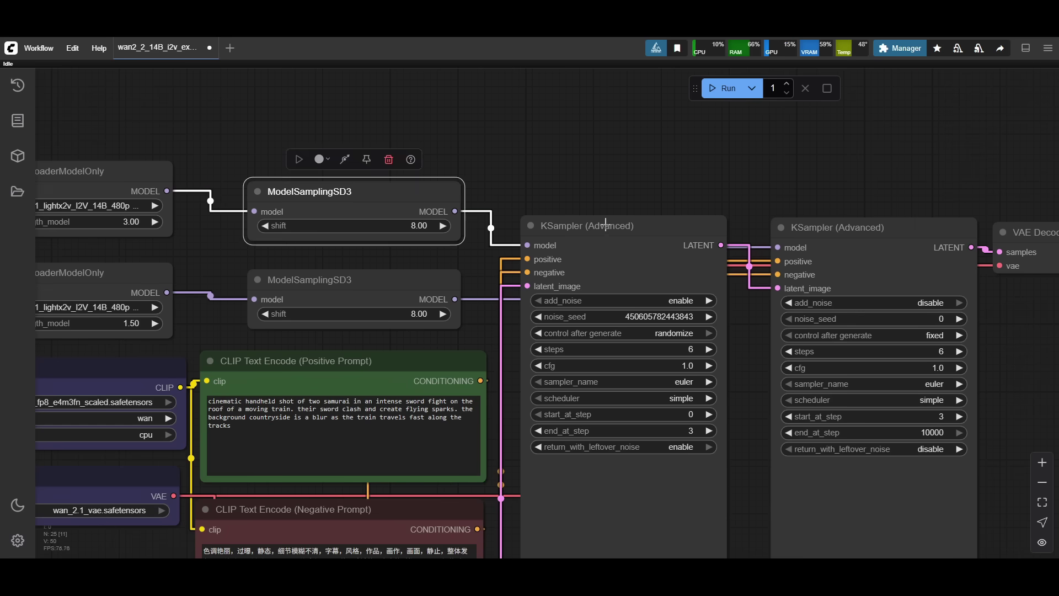
drag(605, 222, 604, 223)
drag(371, 277, 374, 282)
drag(832, 234, 830, 239)
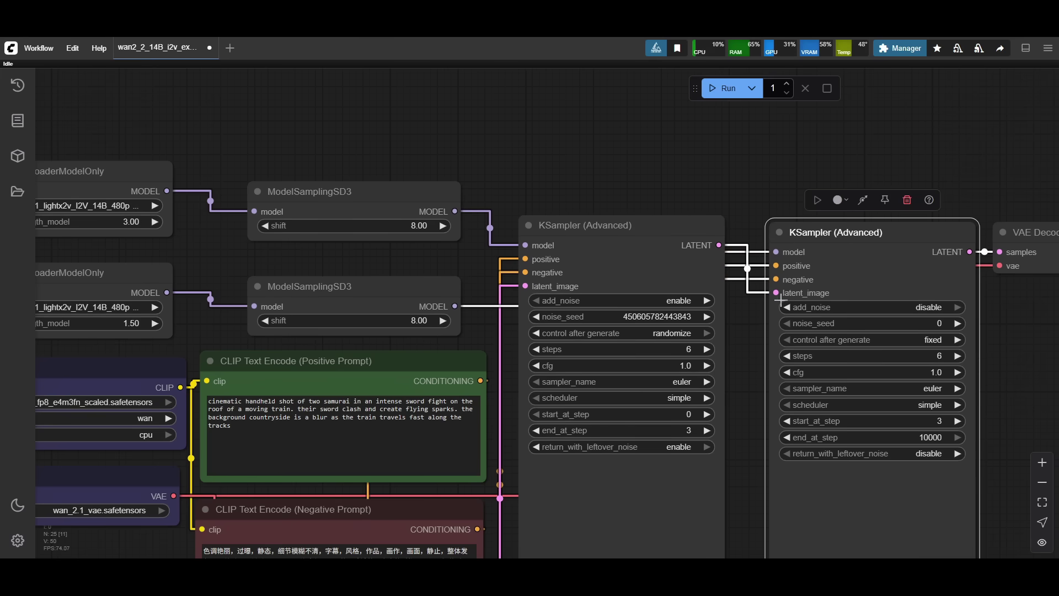
scroll(634, 189, down, 1)
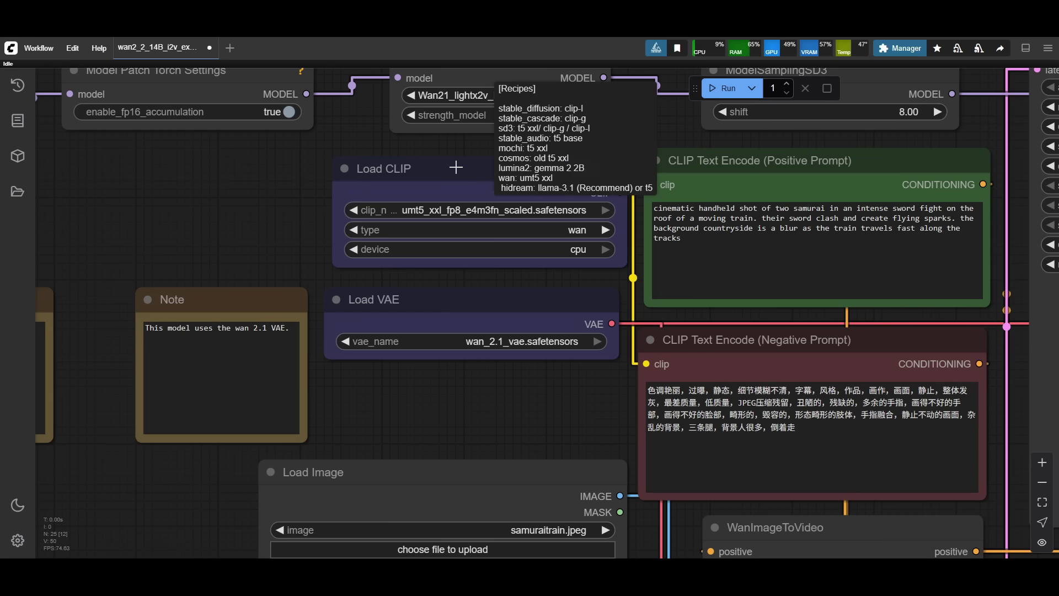
drag(456, 167, 447, 167)
click(254, 227)
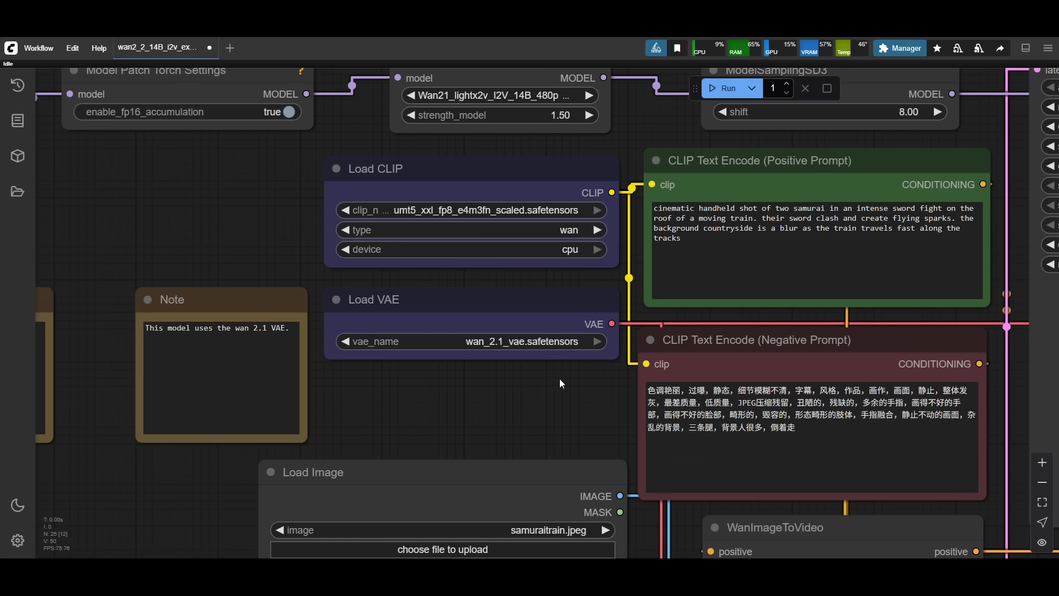
drag(589, 396, 380, 451)
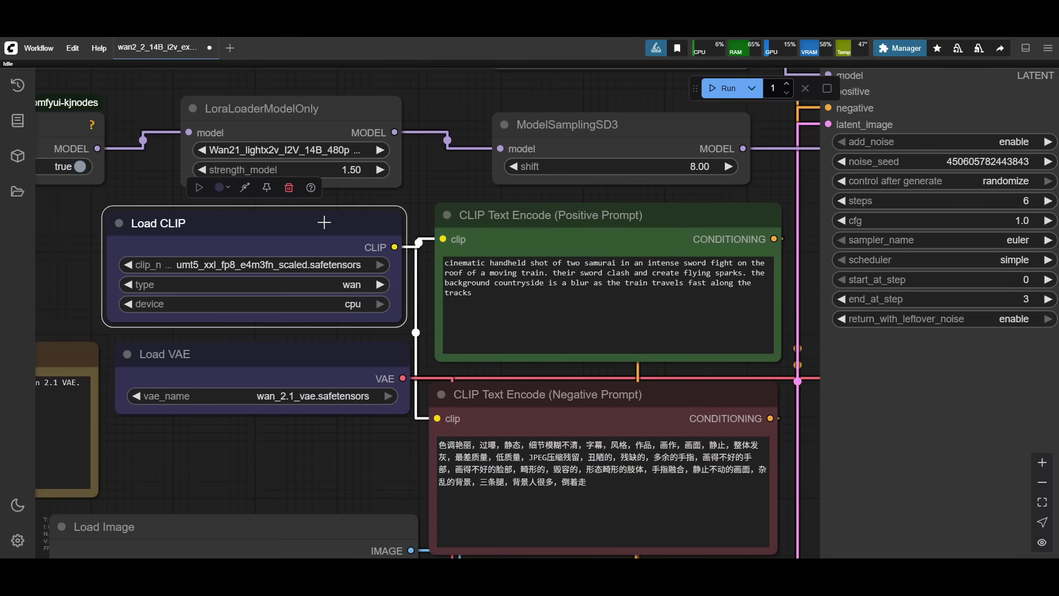
drag(166, 223, 157, 231)
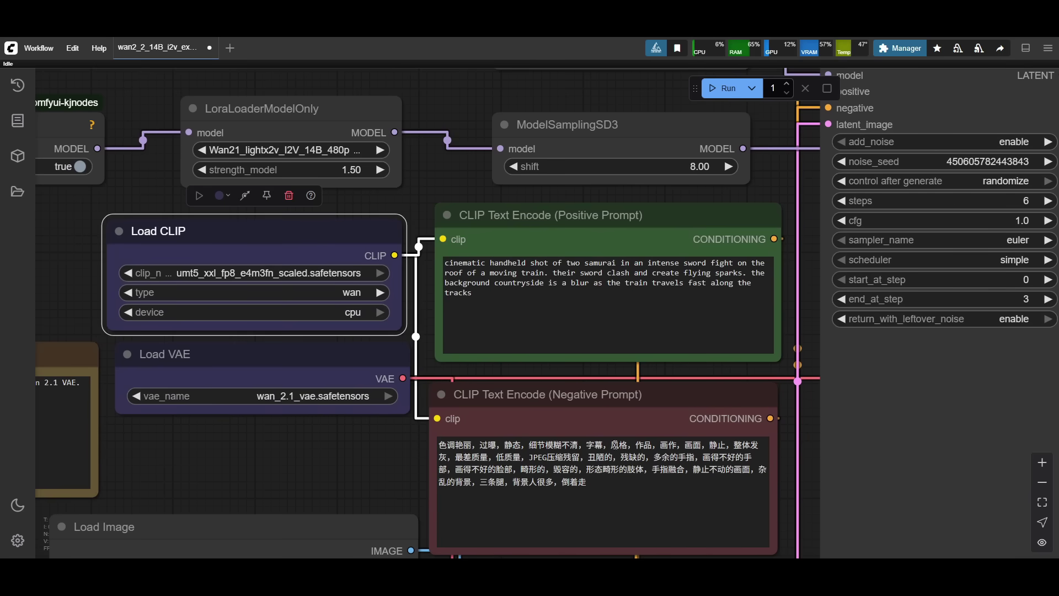
drag(412, 455, 326, 463)
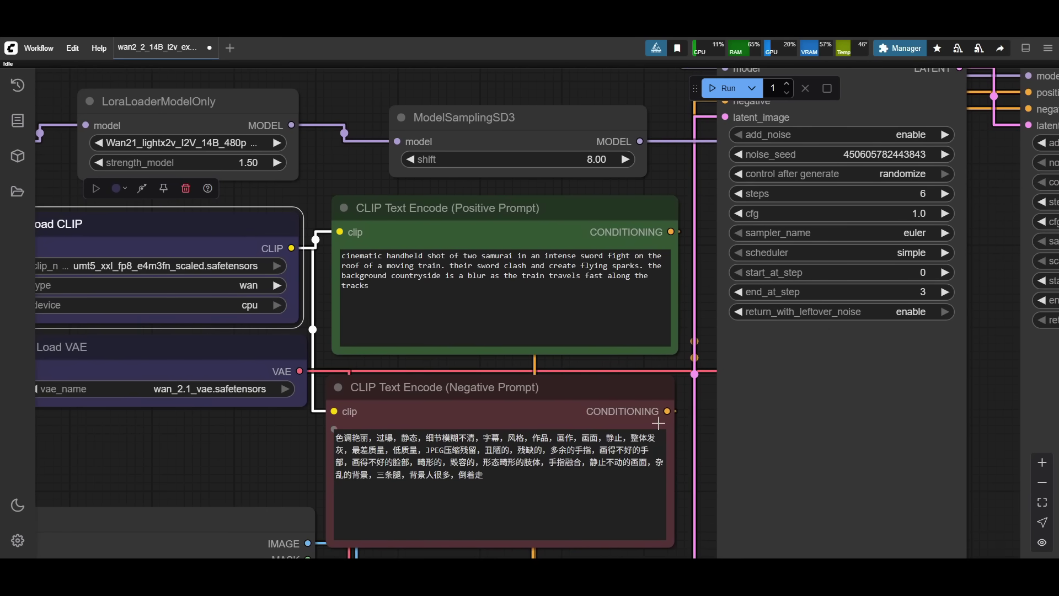
scroll(631, 379, down, 1)
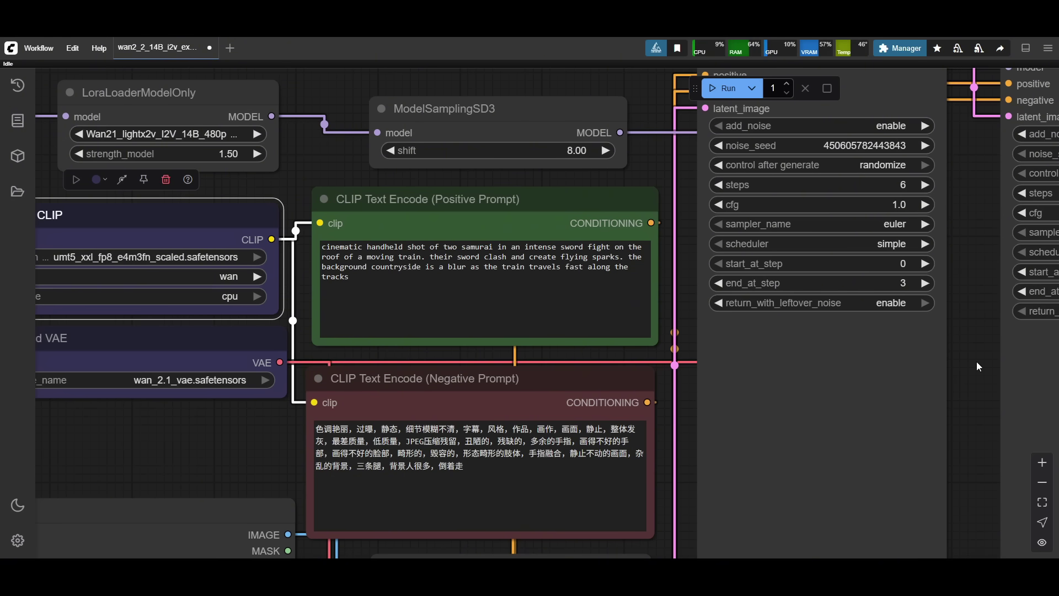
Move the 480×480 Resize Image v2 node under WanImageToVideo and reframe around it
scroll(634, 121, down, 3)
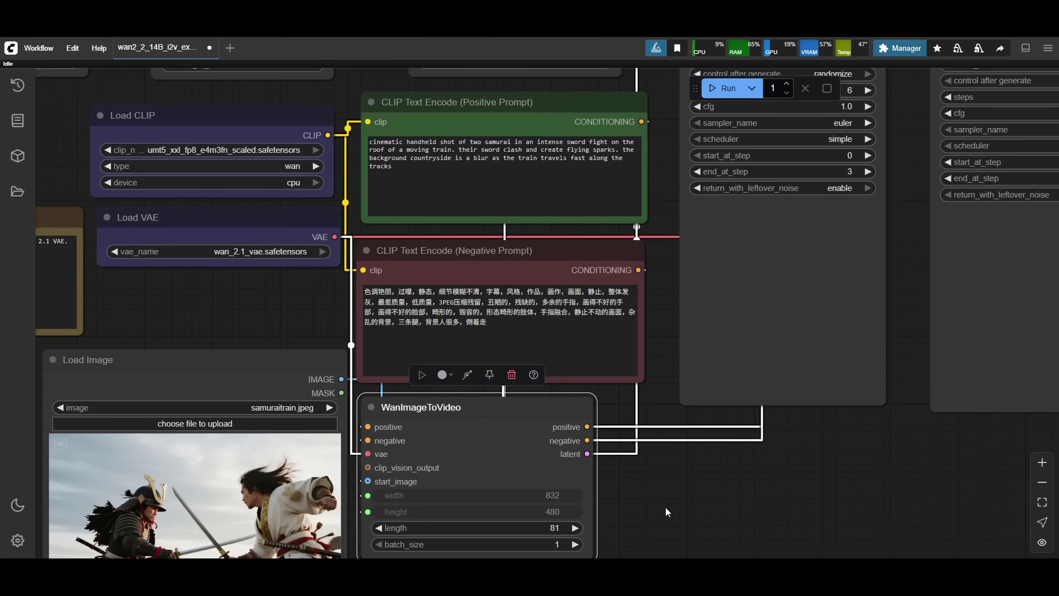
scroll(669, 508, down, 3)
drag(507, 327, 505, 322)
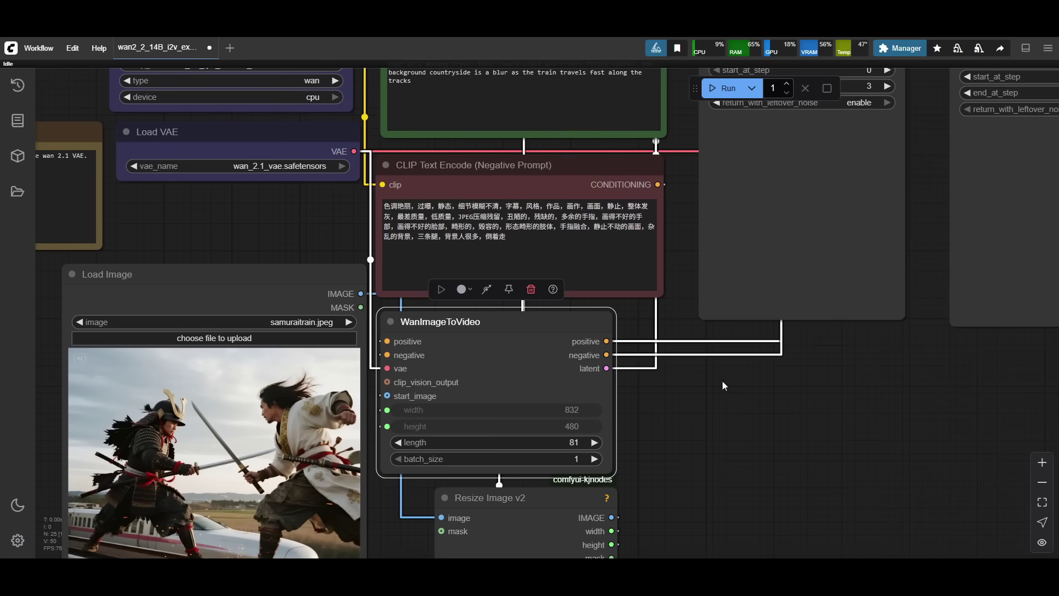
scroll(794, 354, up, 6)
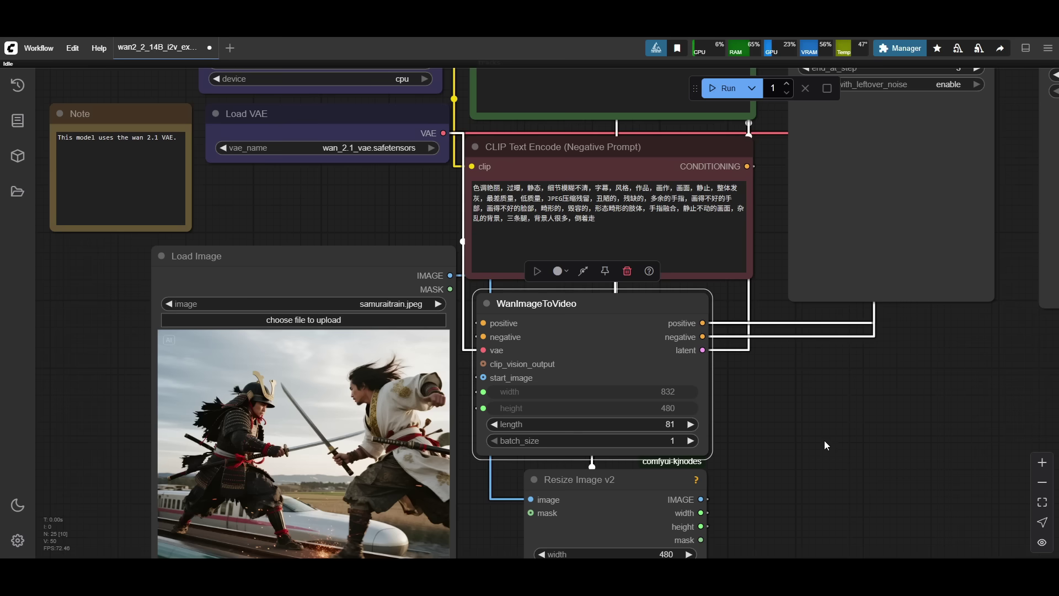
drag(824, 440, 797, 350)
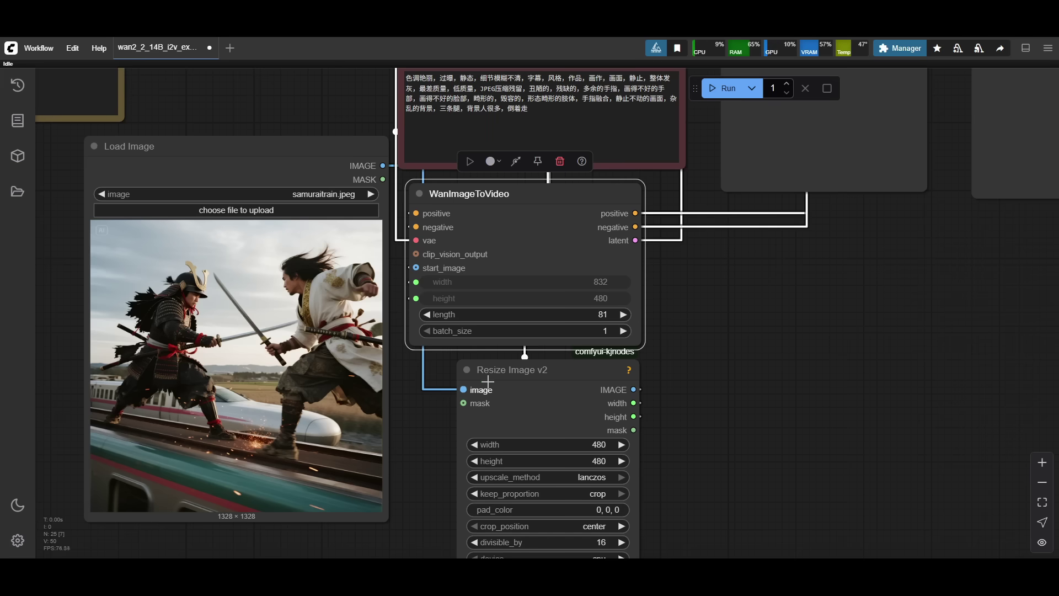
drag(517, 370, 483, 370)
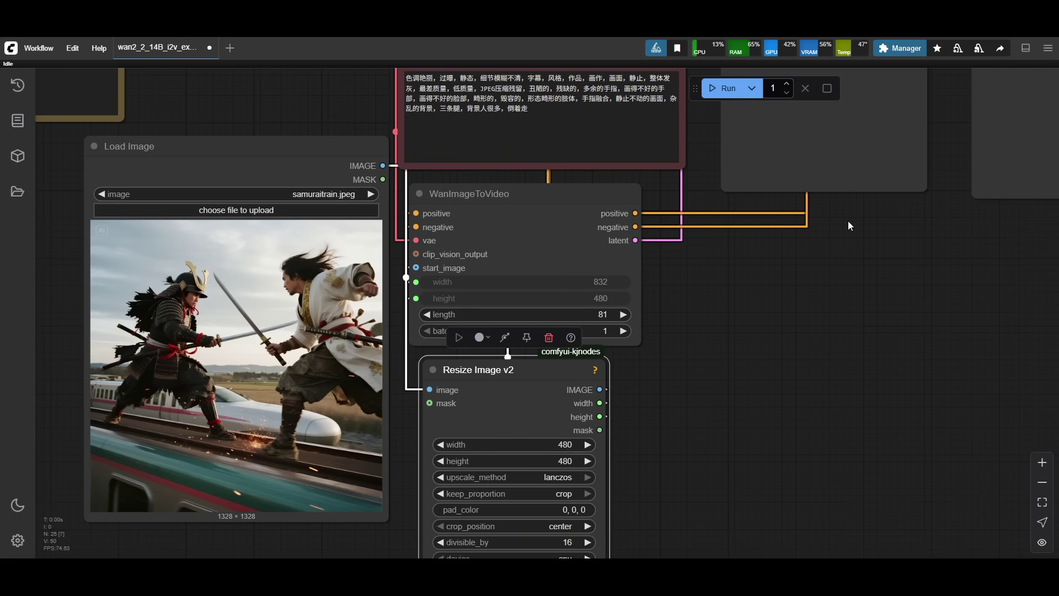
scroll(696, 317, down, 1)
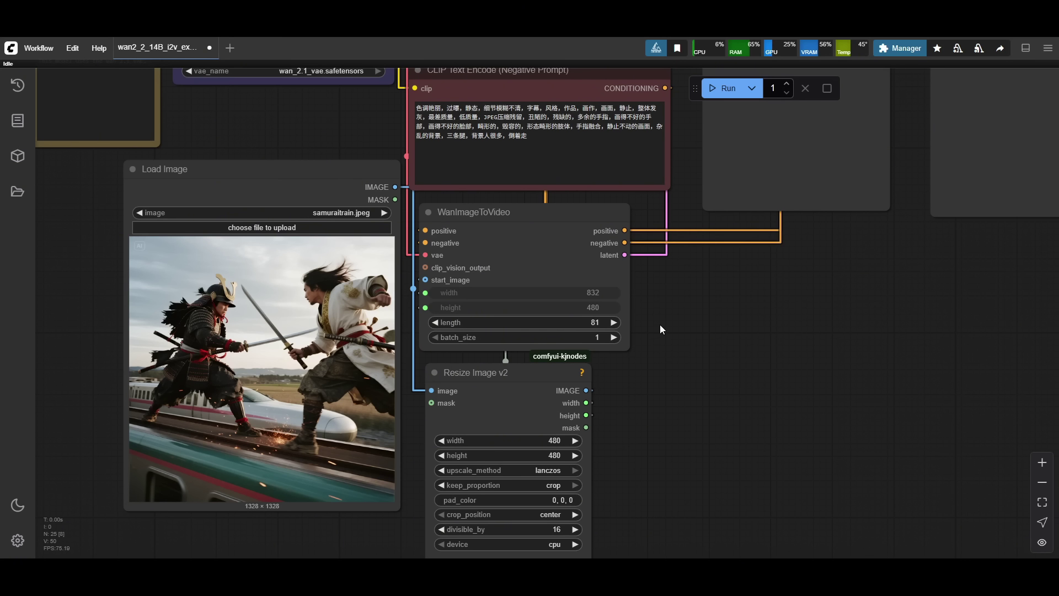
scroll(628, 324, up, 1)
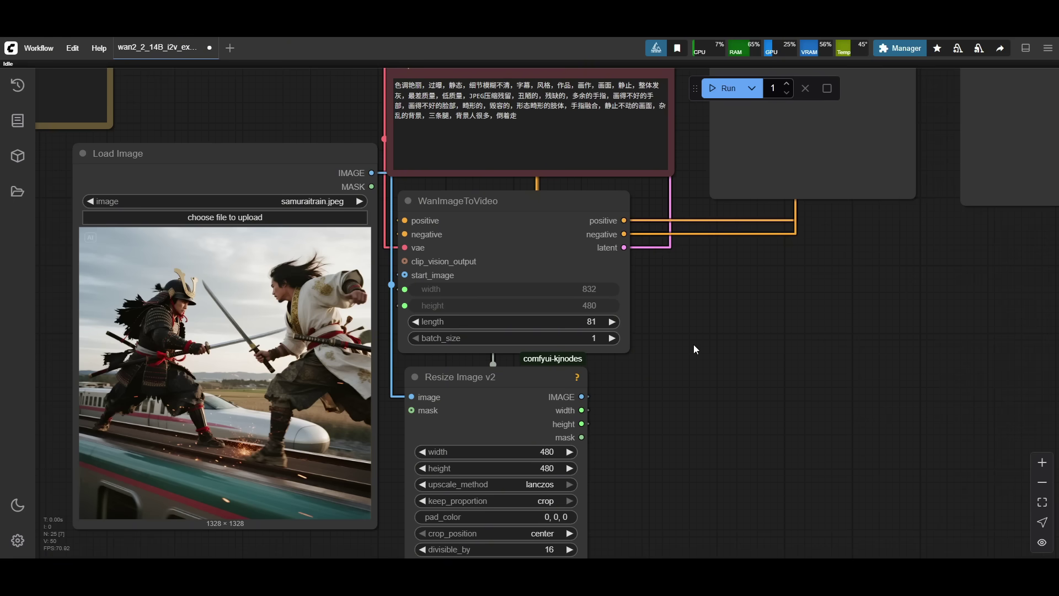
scroll(813, 380, down, 2)
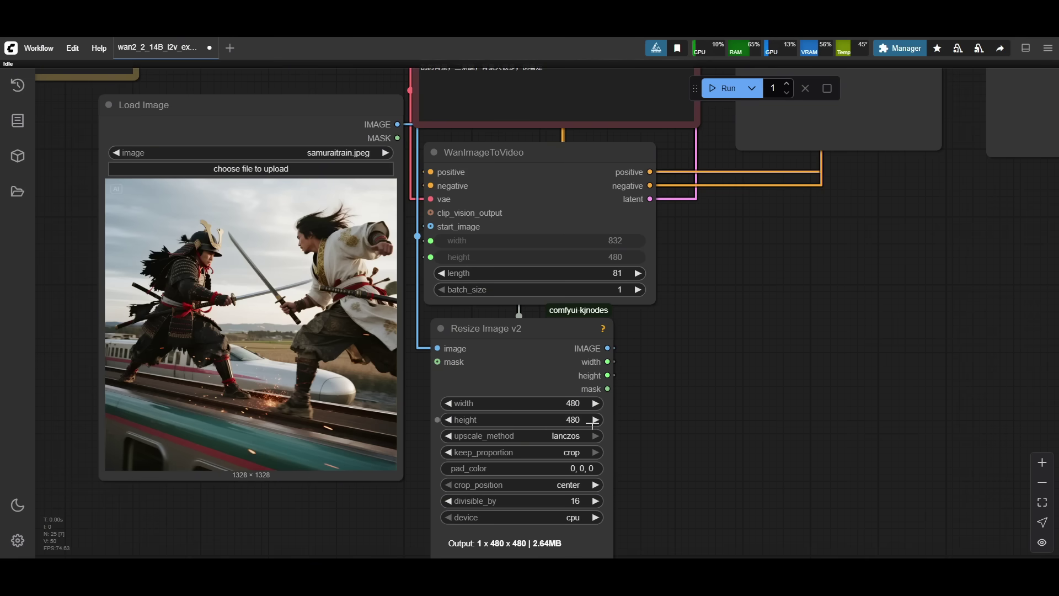
drag(794, 400, 770, 384)
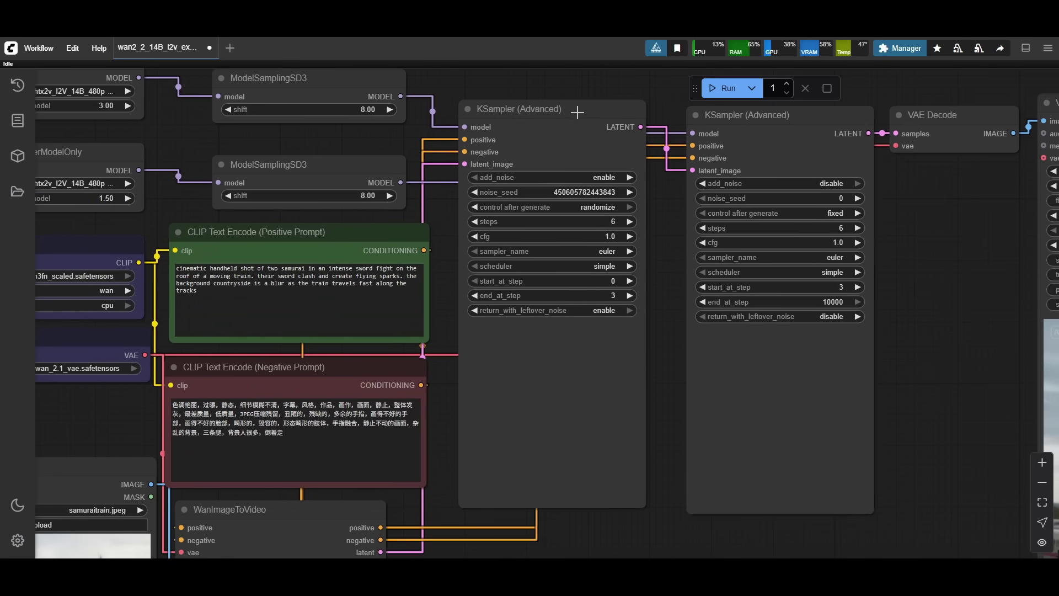
drag(577, 112, 576, 118)
click(739, 115)
click(633, 170)
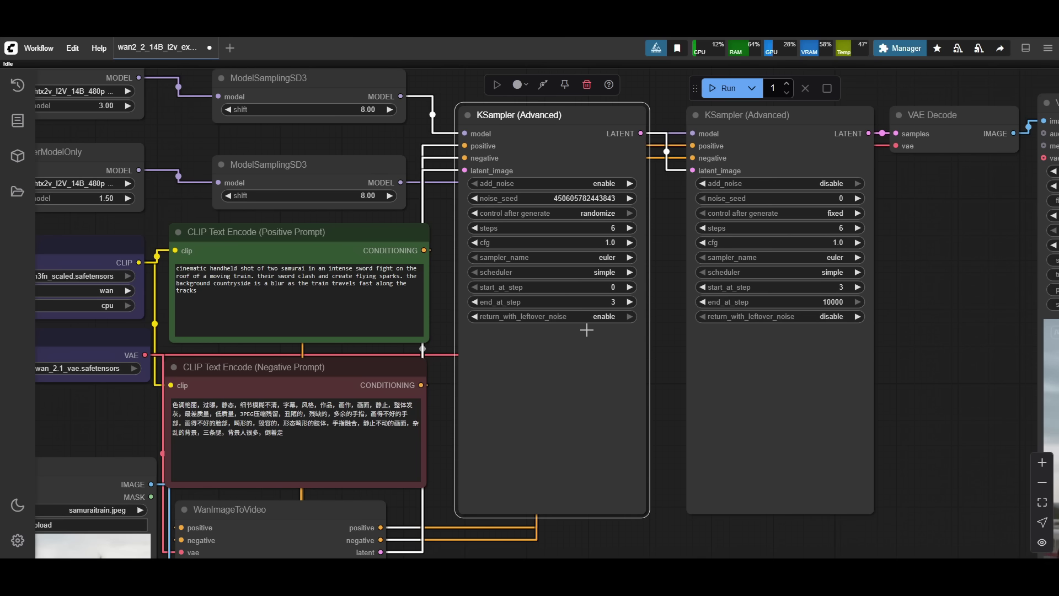
scroll(759, 303, right, 2)
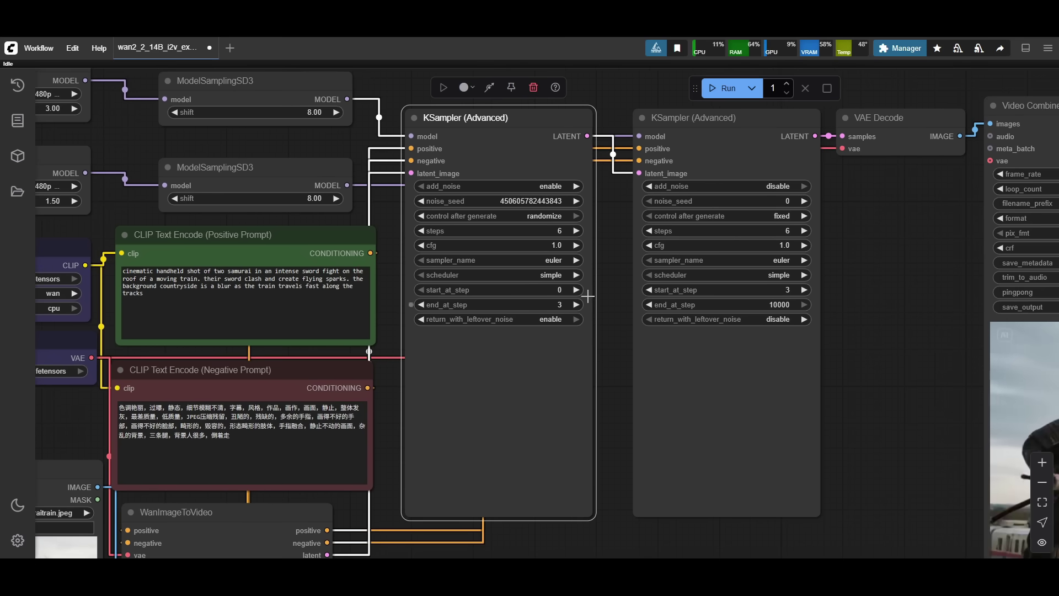
click(723, 127)
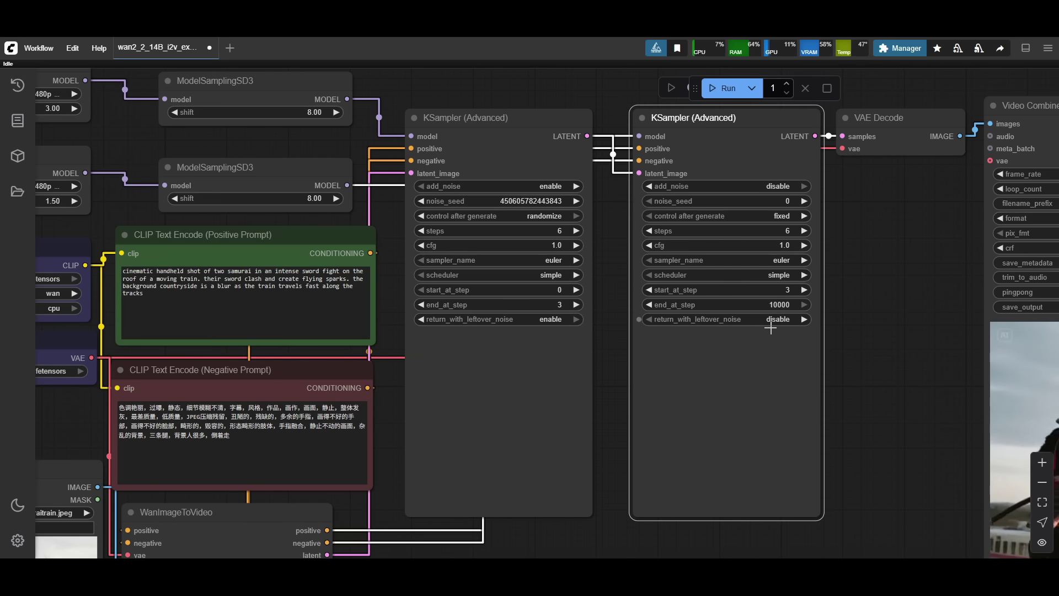
Center the Video Combine samurai preview and show the logs reporting 181.06 seconds execution
drag(769, 321, 629, 345)
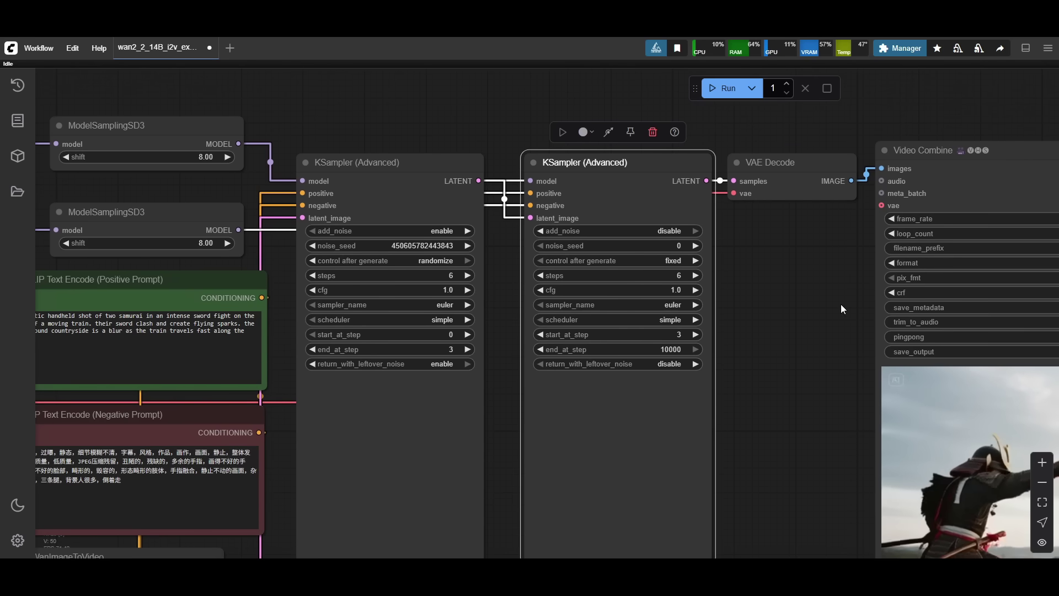
drag(840, 304, 522, 257)
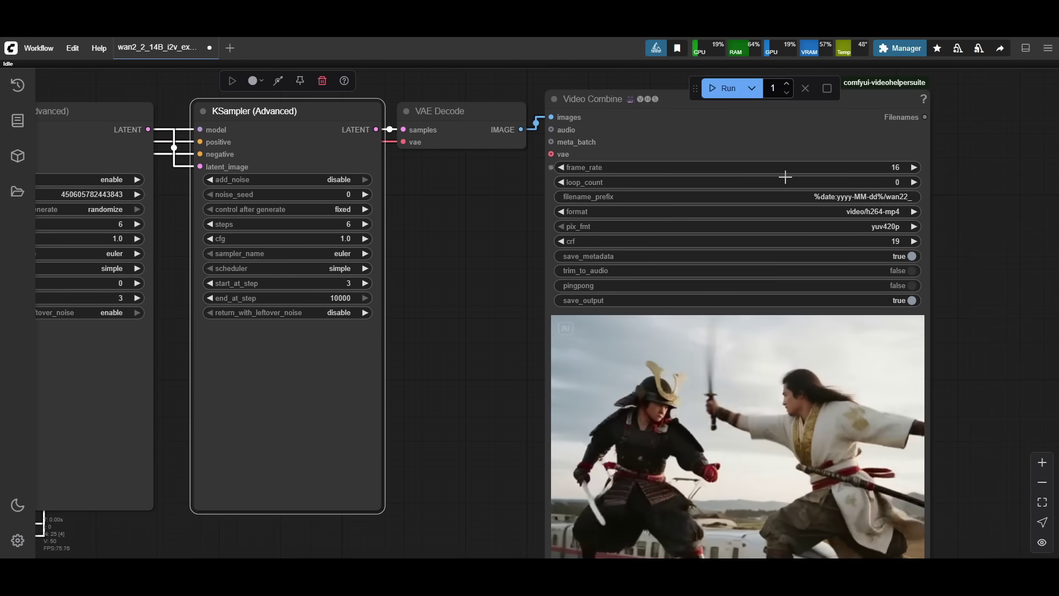
drag(970, 393, 925, 229)
scroll(962, 287, down, 1)
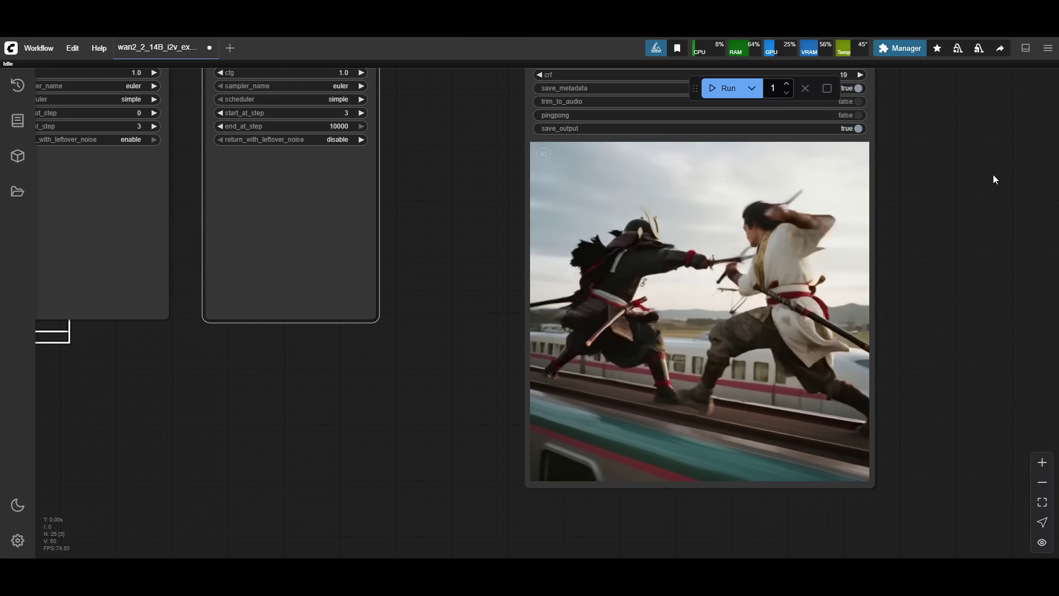
click(1025, 48)
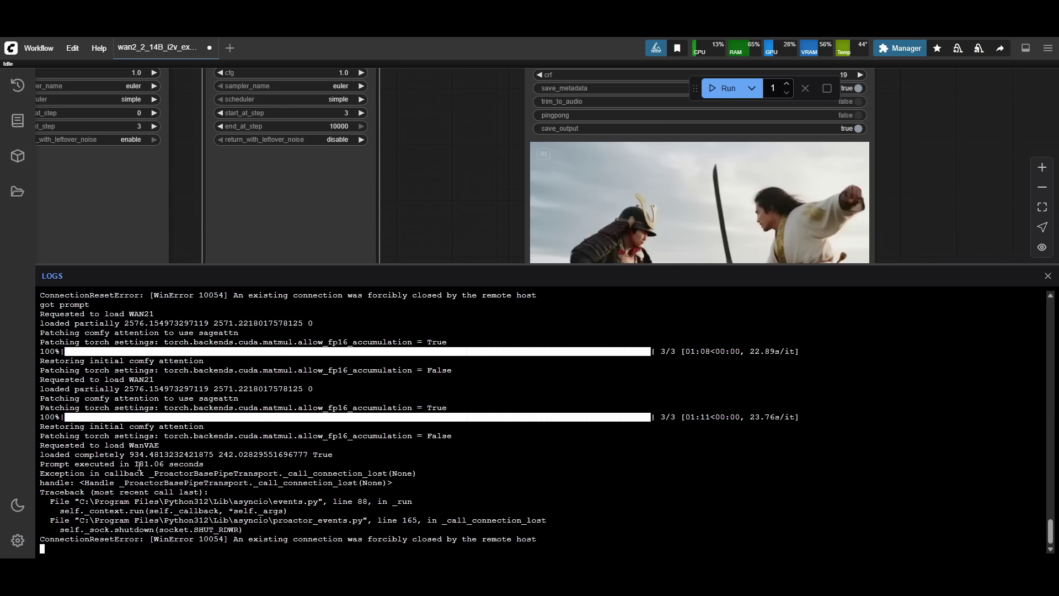
double_click(143, 465)
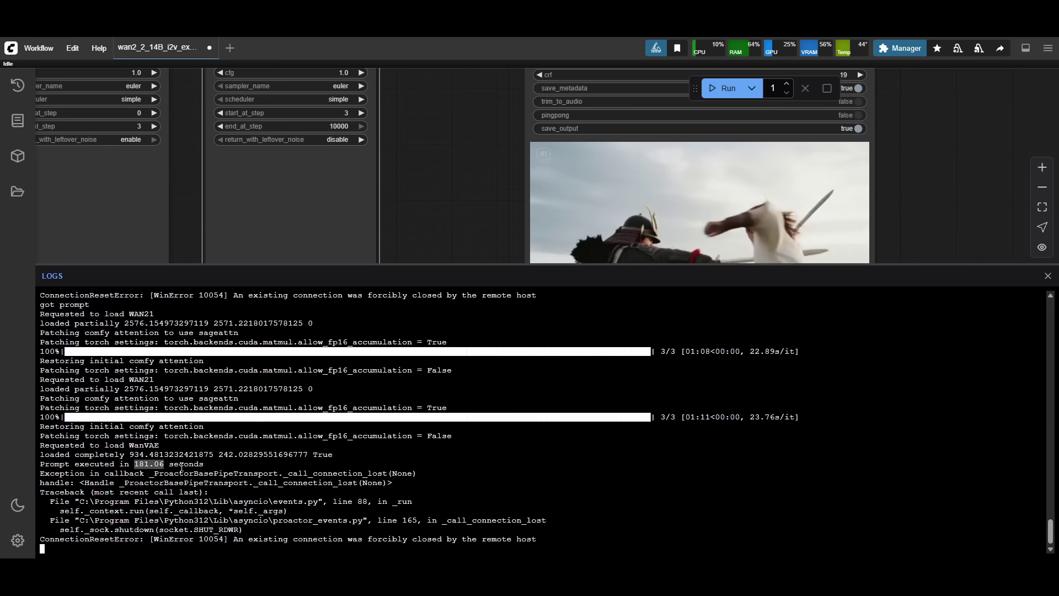